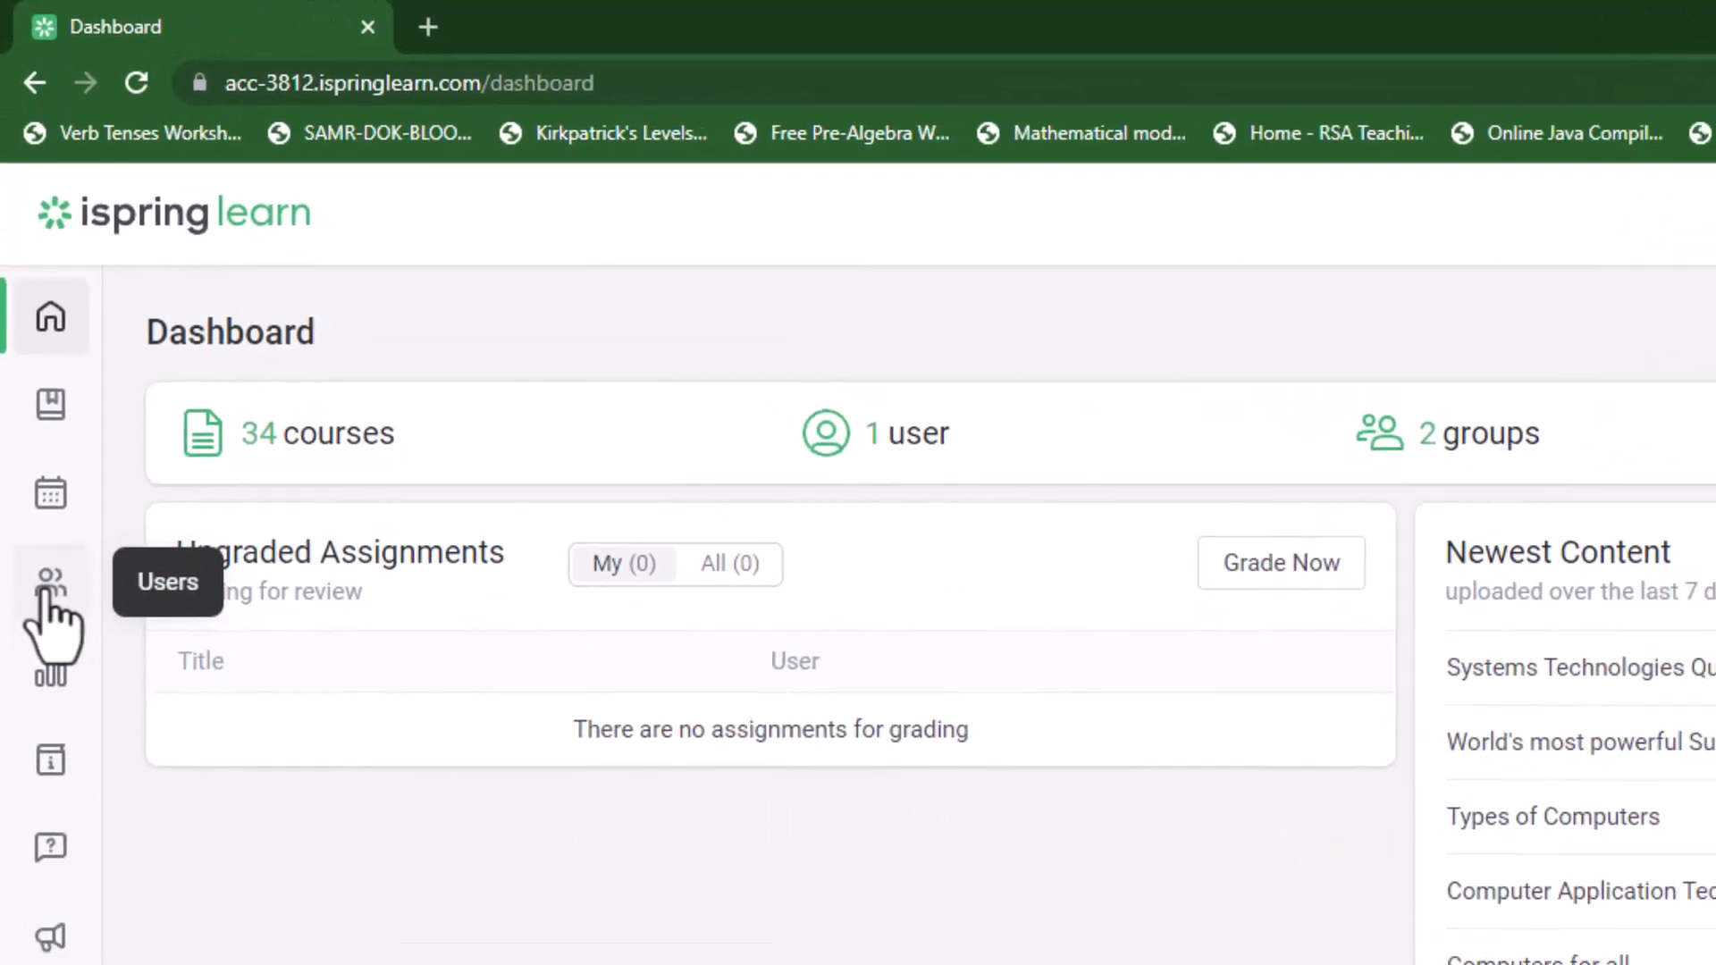
Open the Roles page under user management, listing the six built-in roles.
click(53, 615)
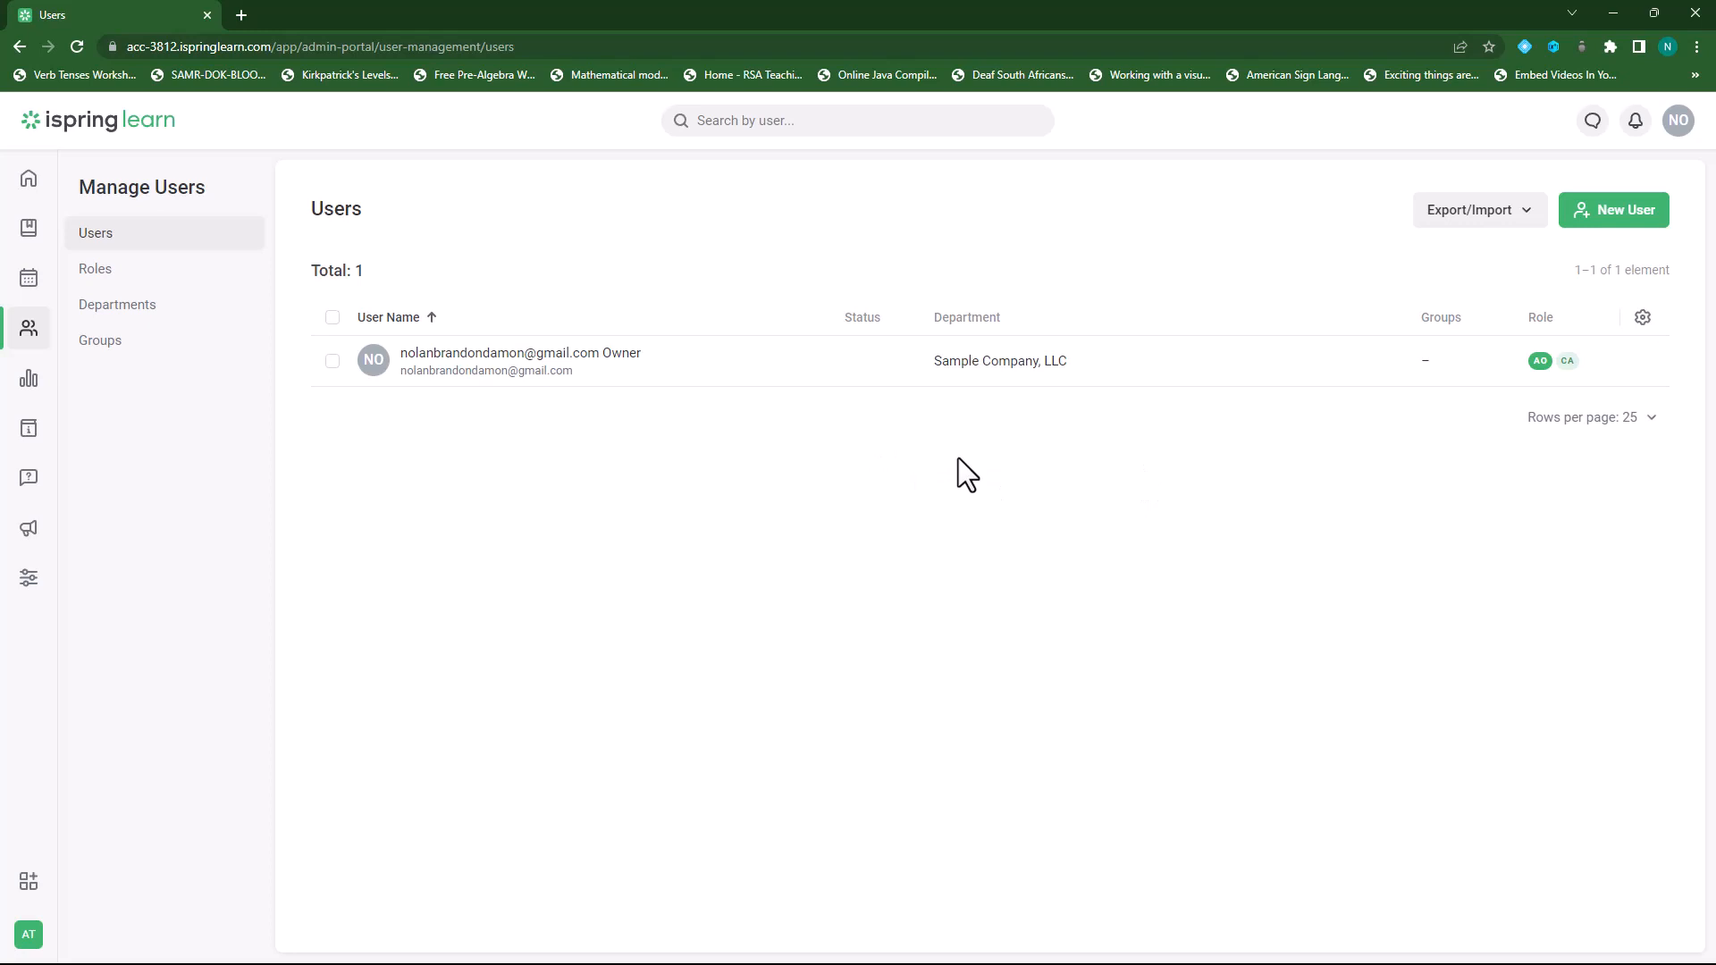
click(99, 272)
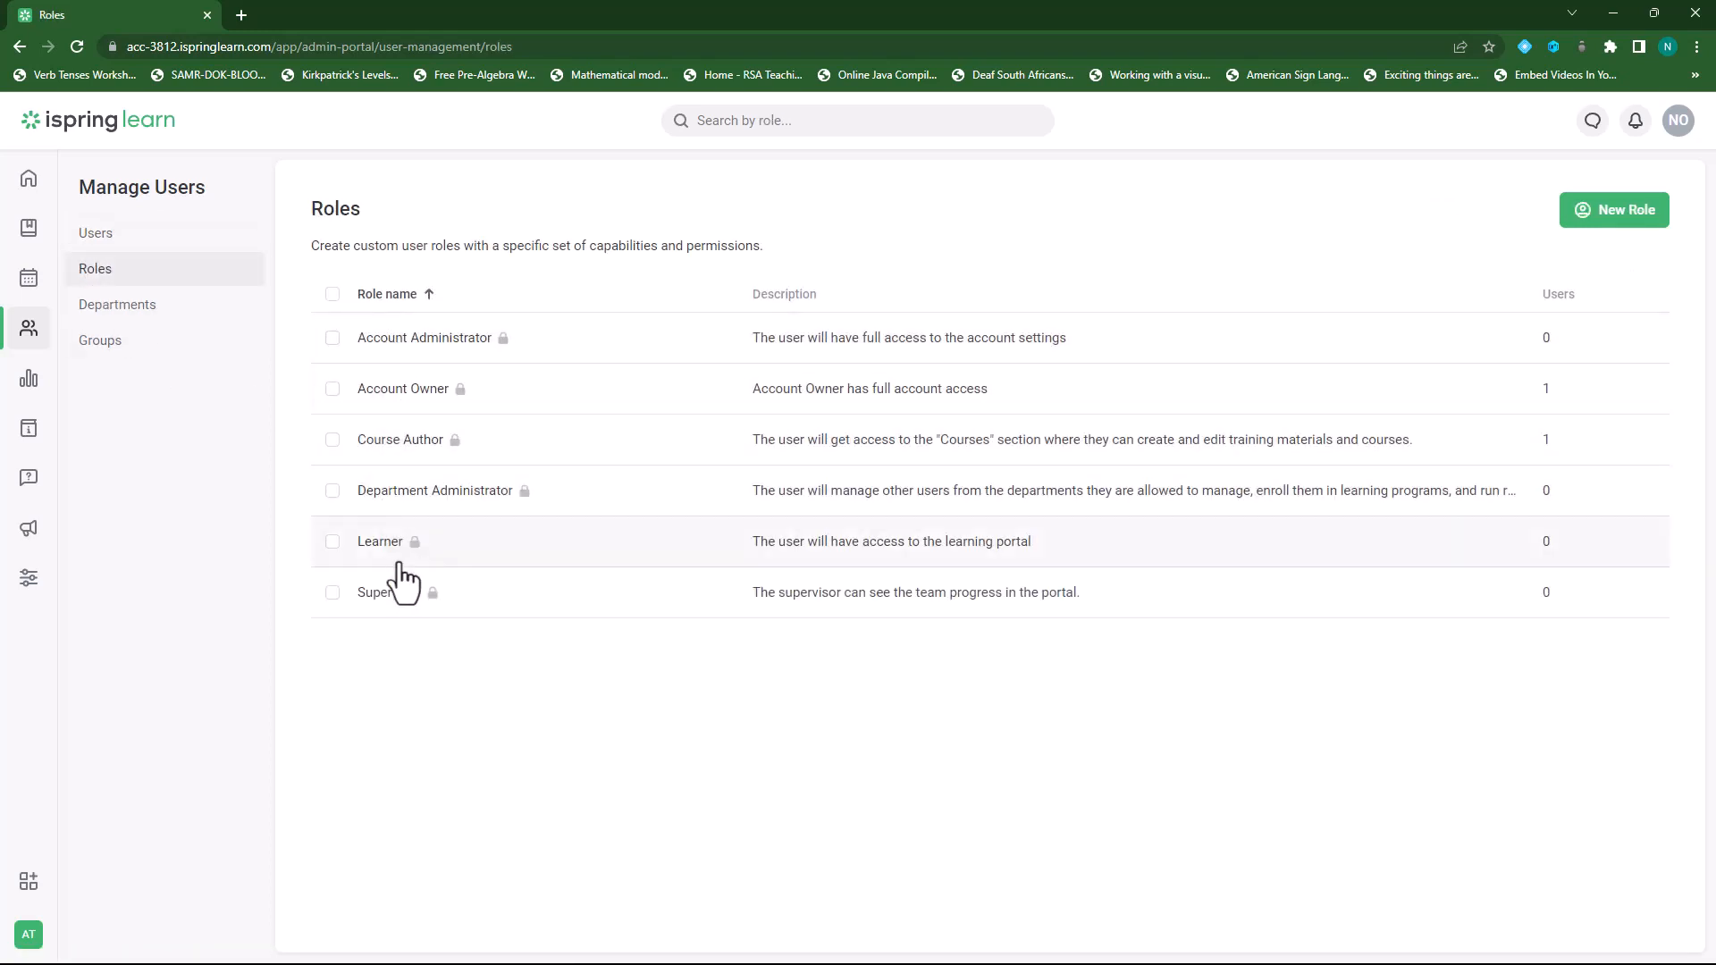
Browse the Departments and Groups lists, then start a new department under Sample Company, LLC.
click(148, 310)
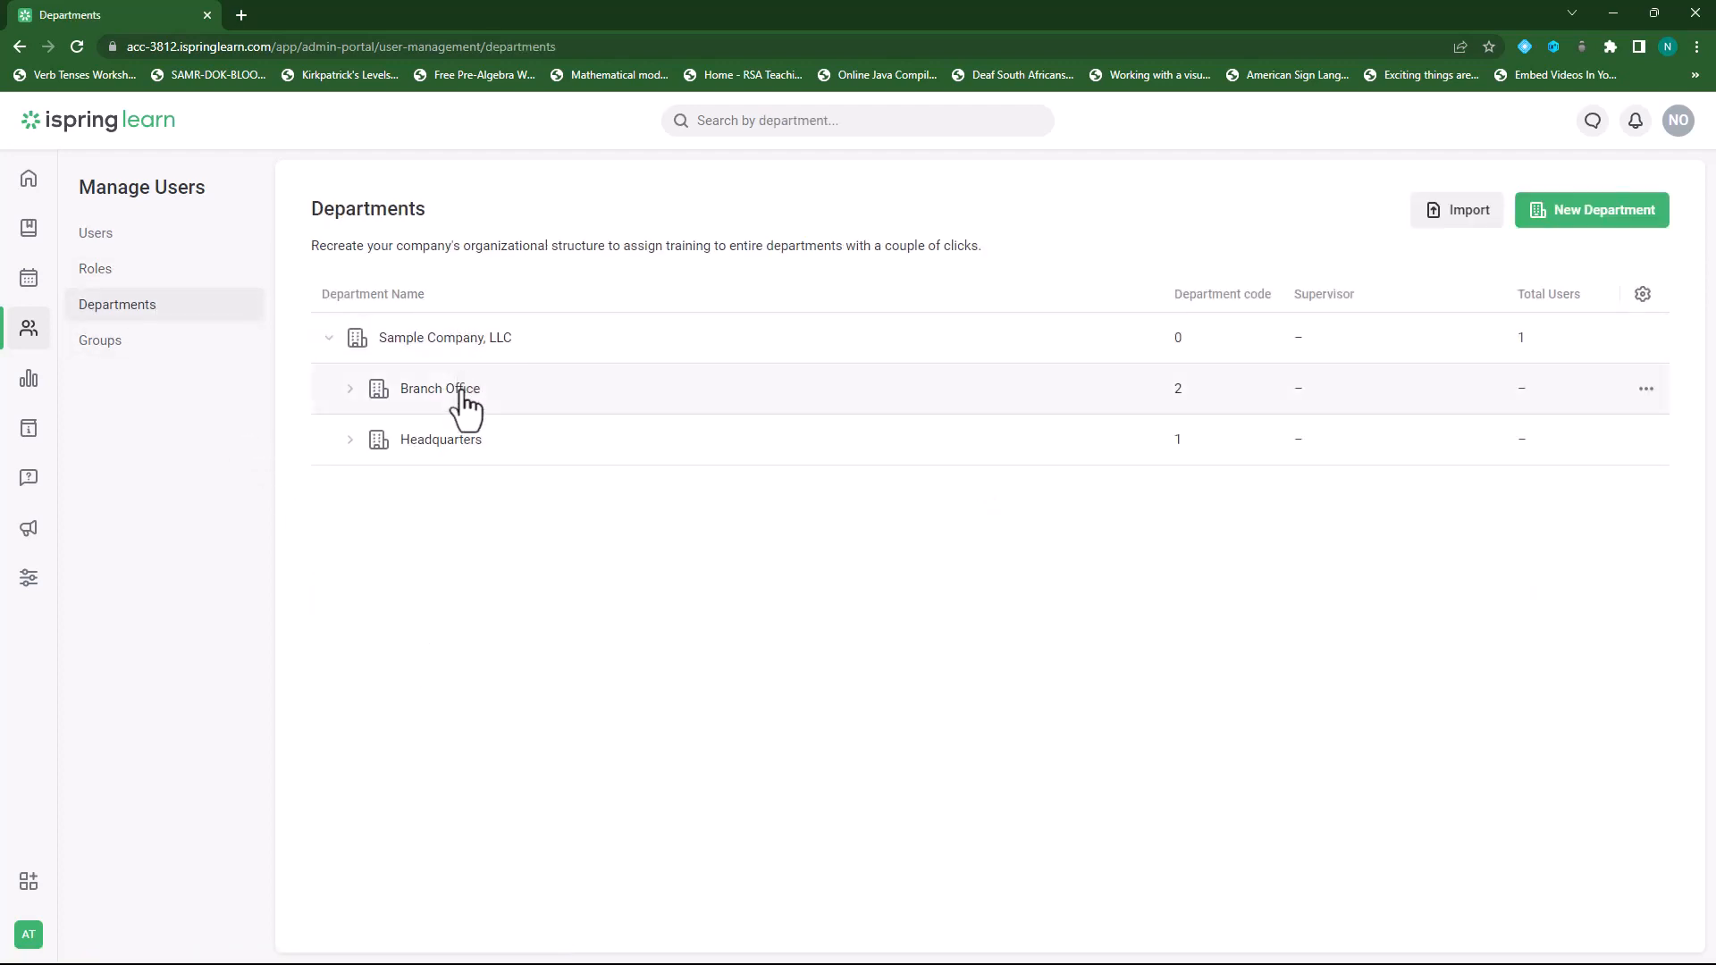
click(122, 347)
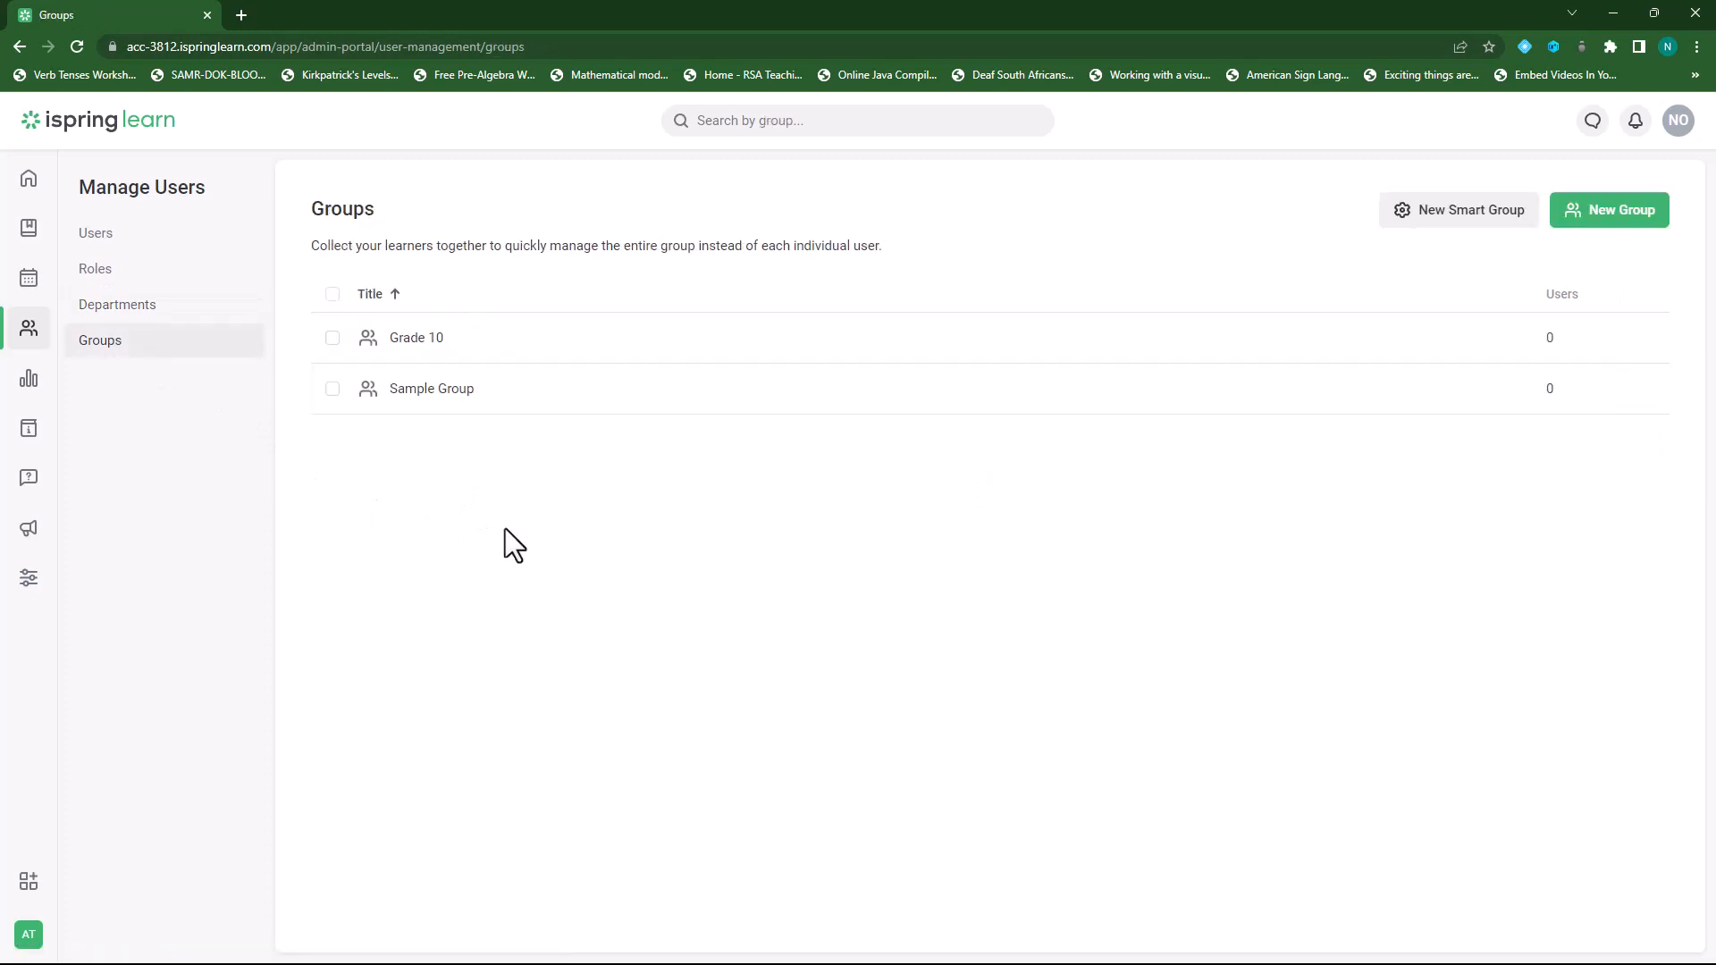
click(112, 311)
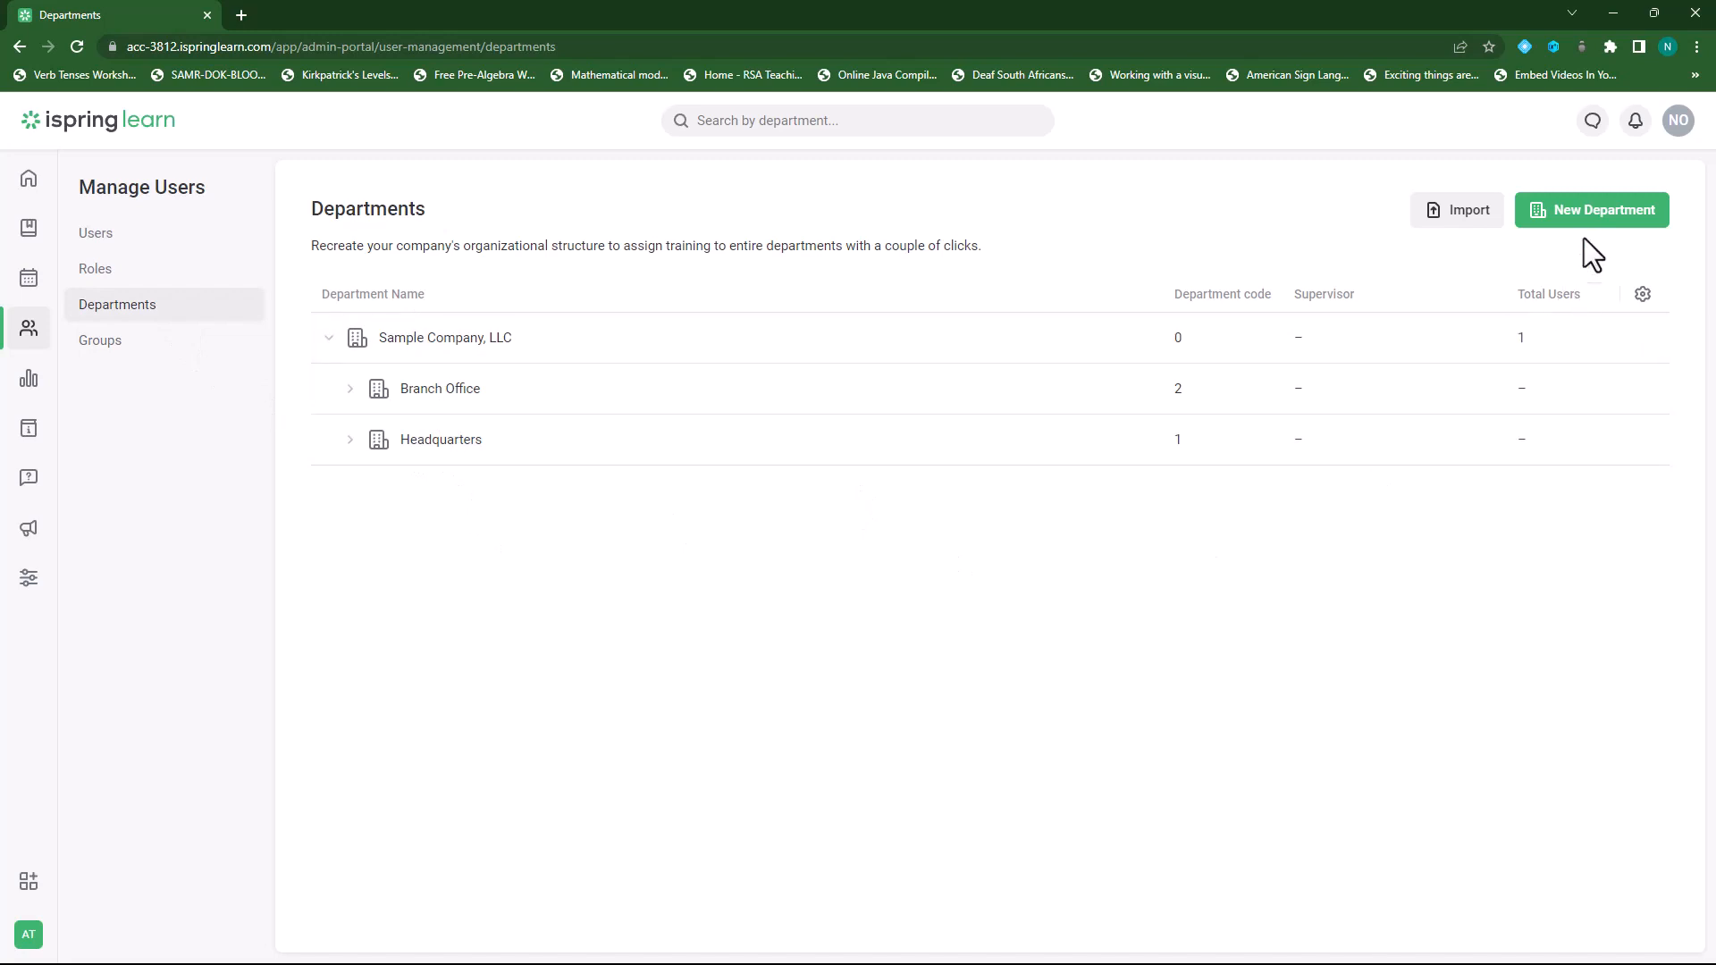
click(1595, 215)
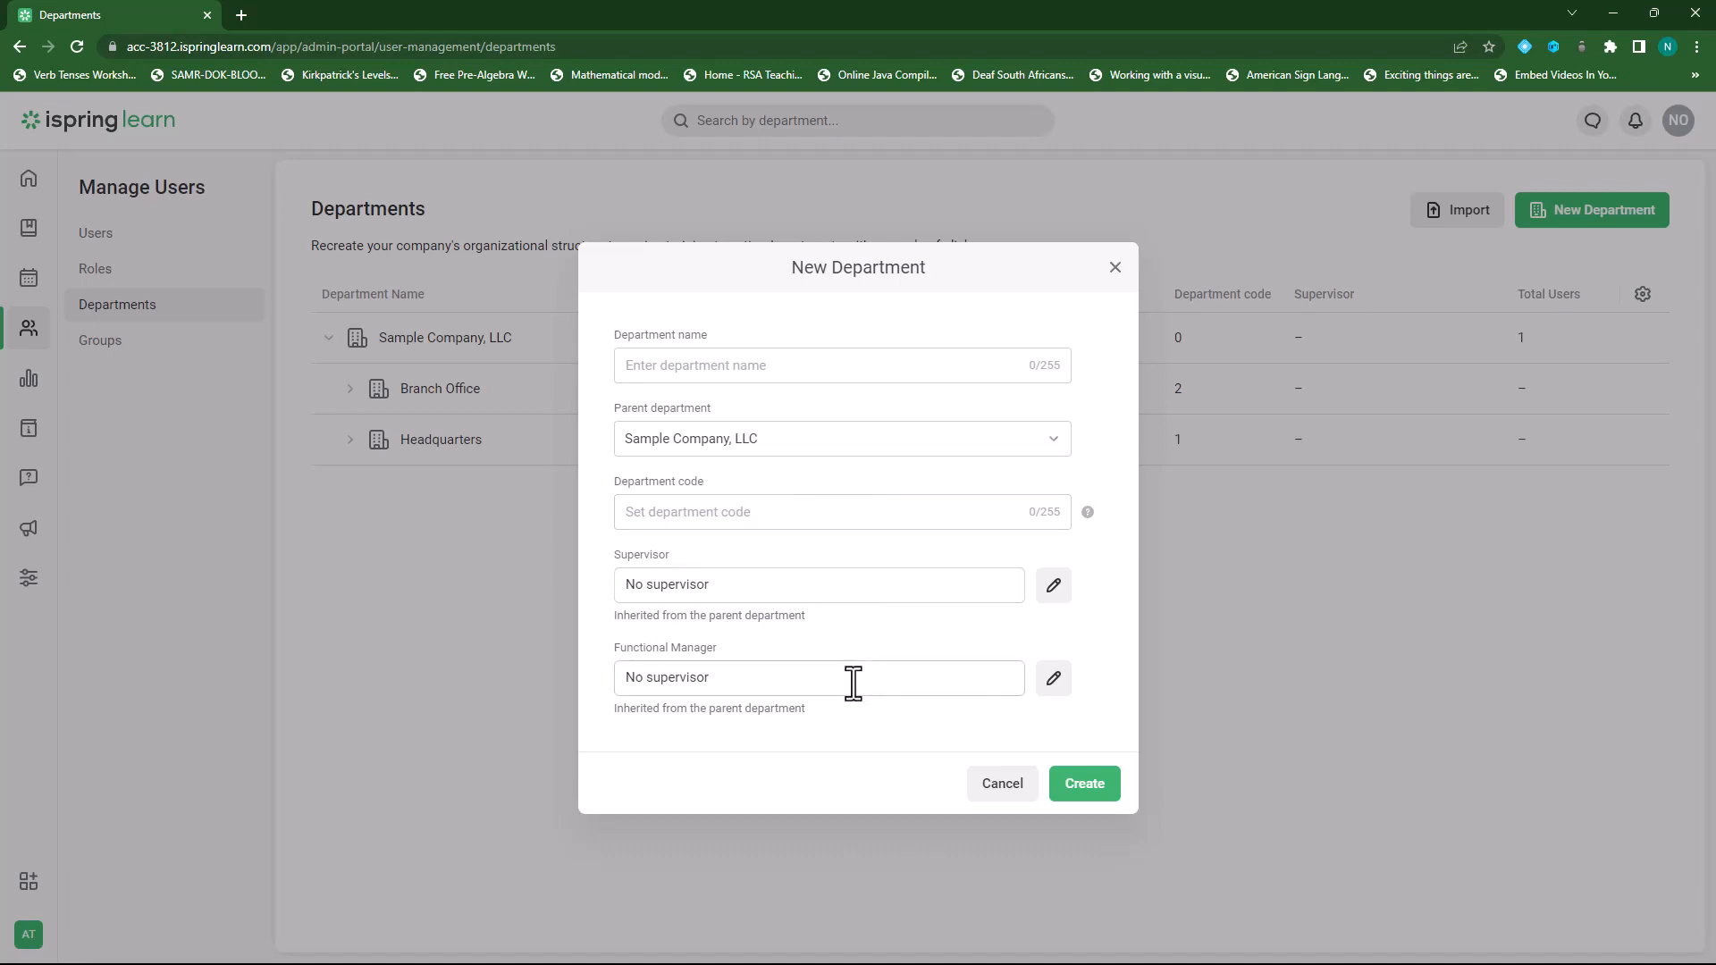
Discard the New Department form and show the Groups page with Grade 10 and Sample Group.
click(1115, 267)
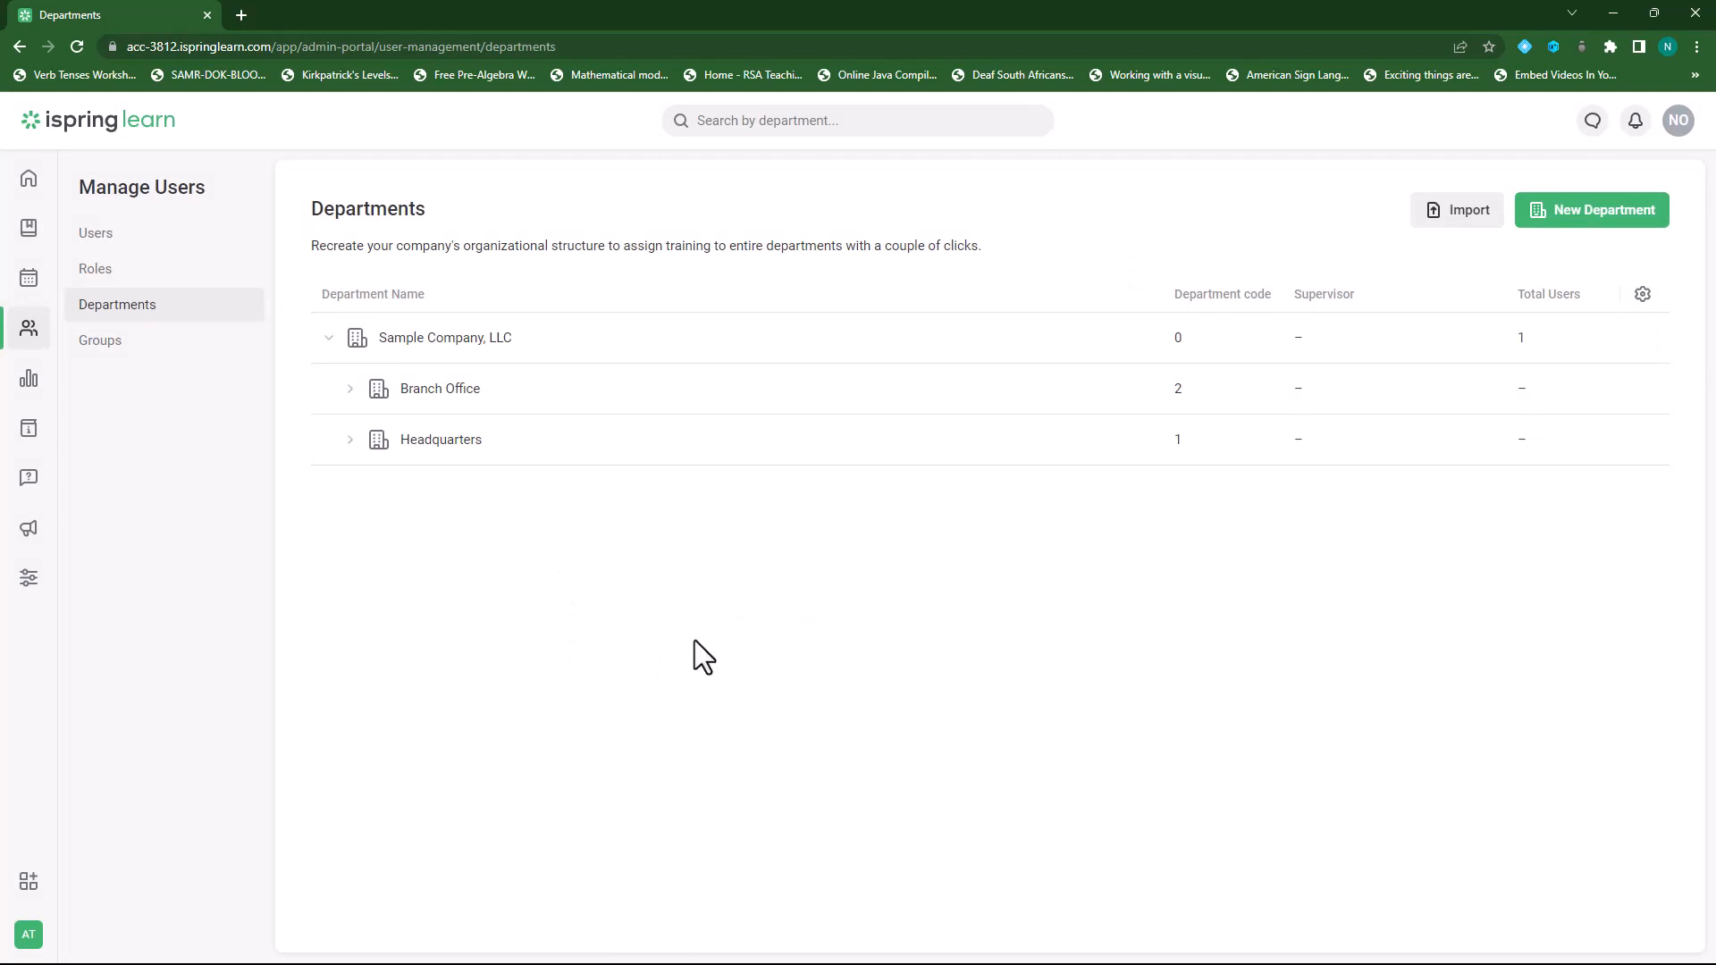
click(112, 345)
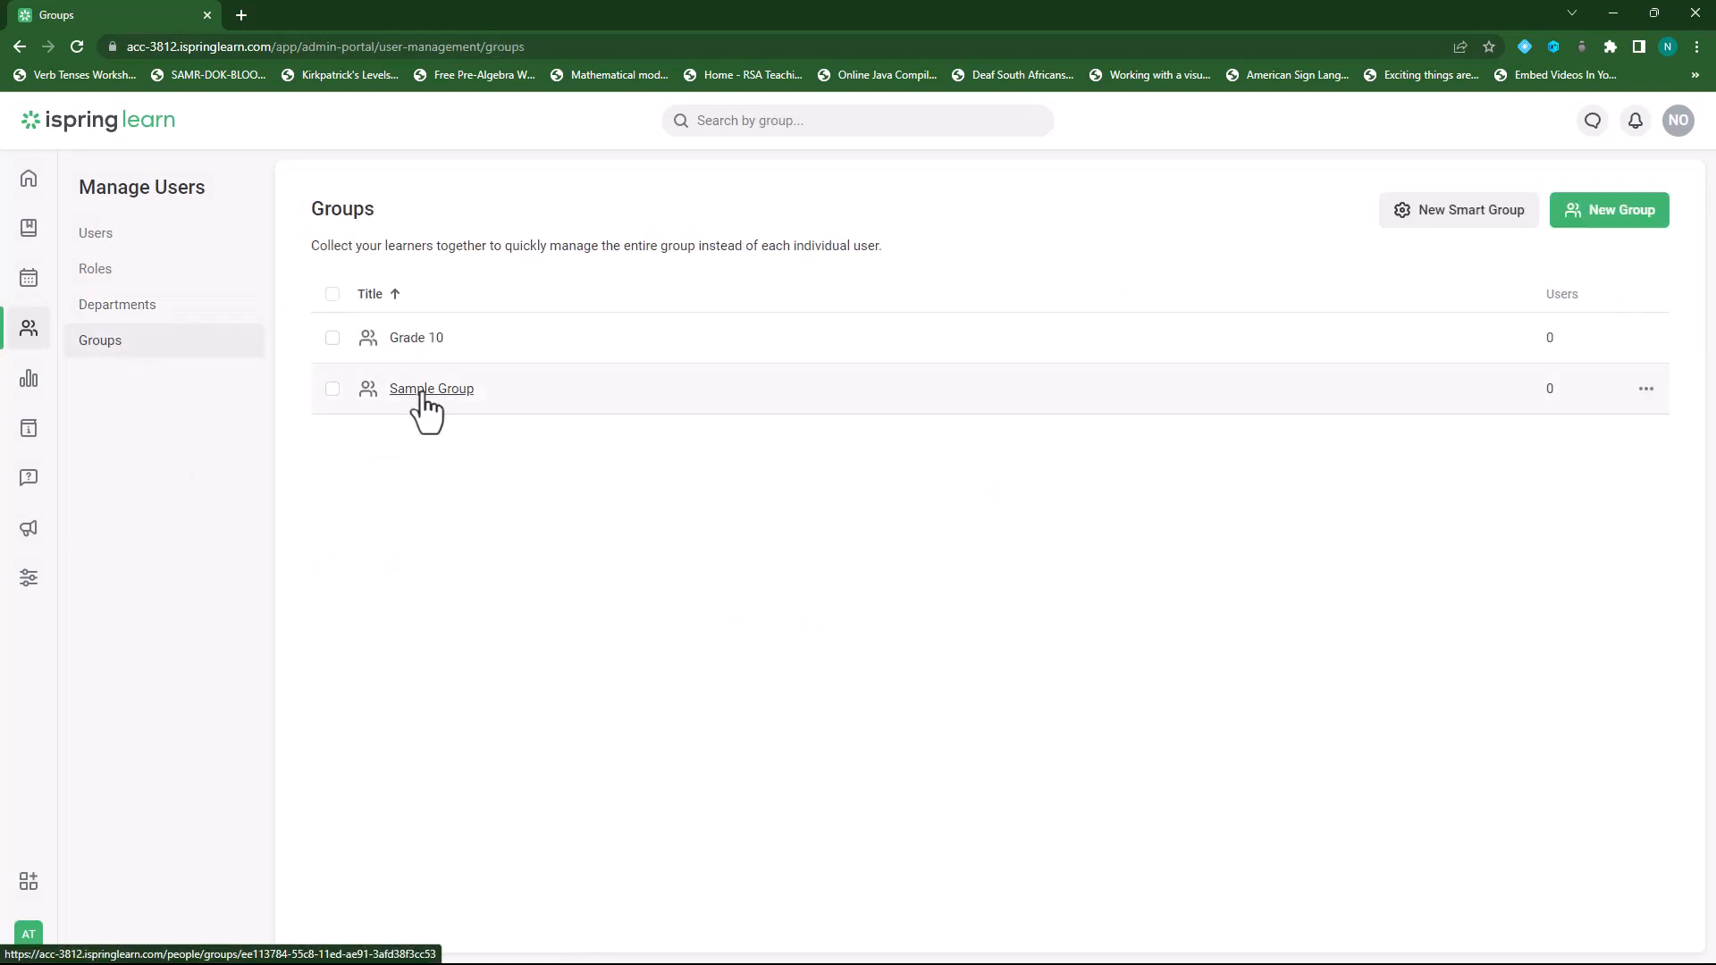
Cancel a new group without creating it and return to the Users list.
click(1613, 231)
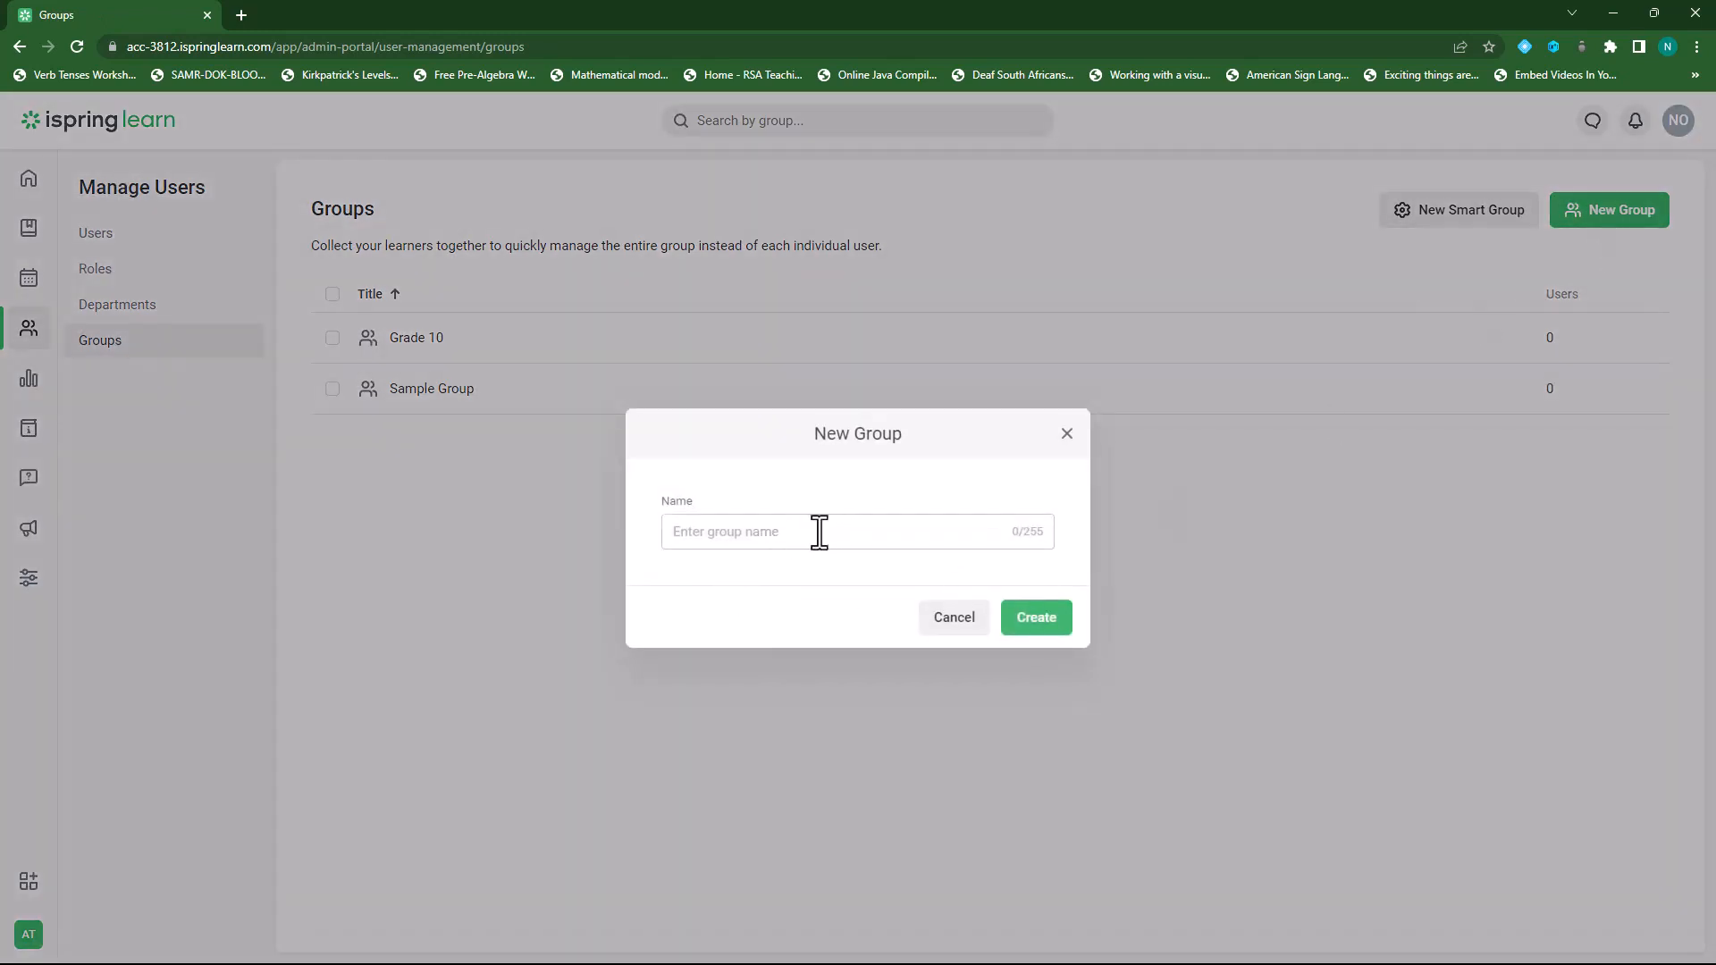
click(1067, 434)
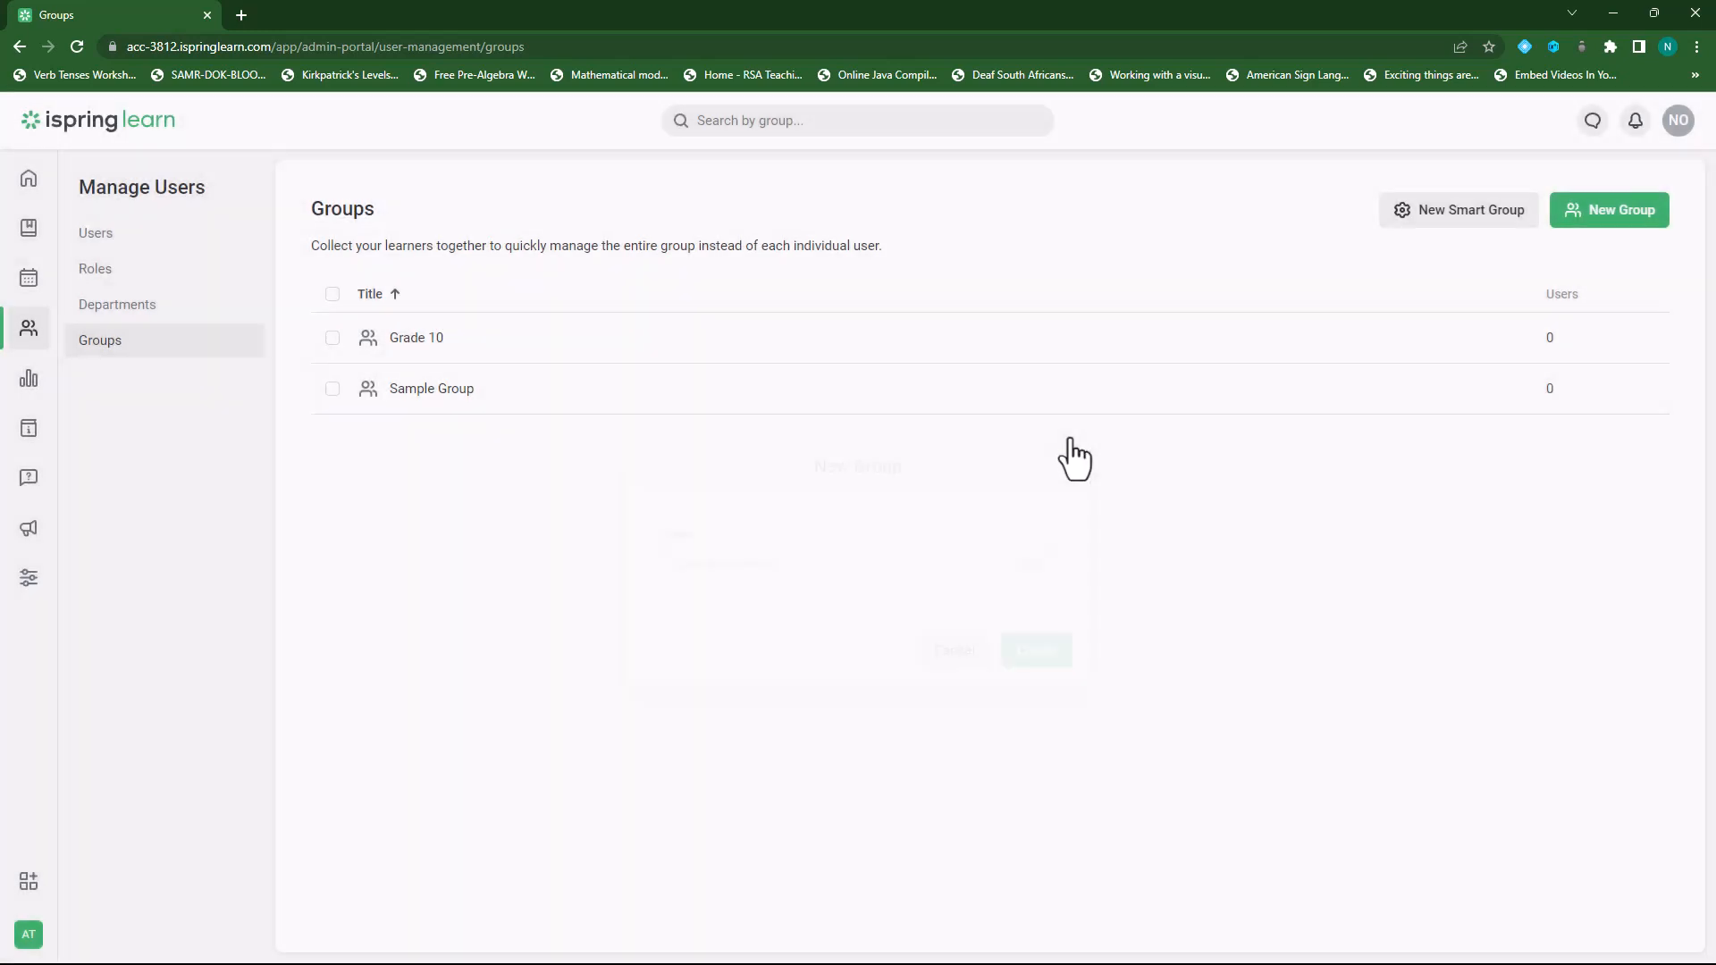
click(97, 236)
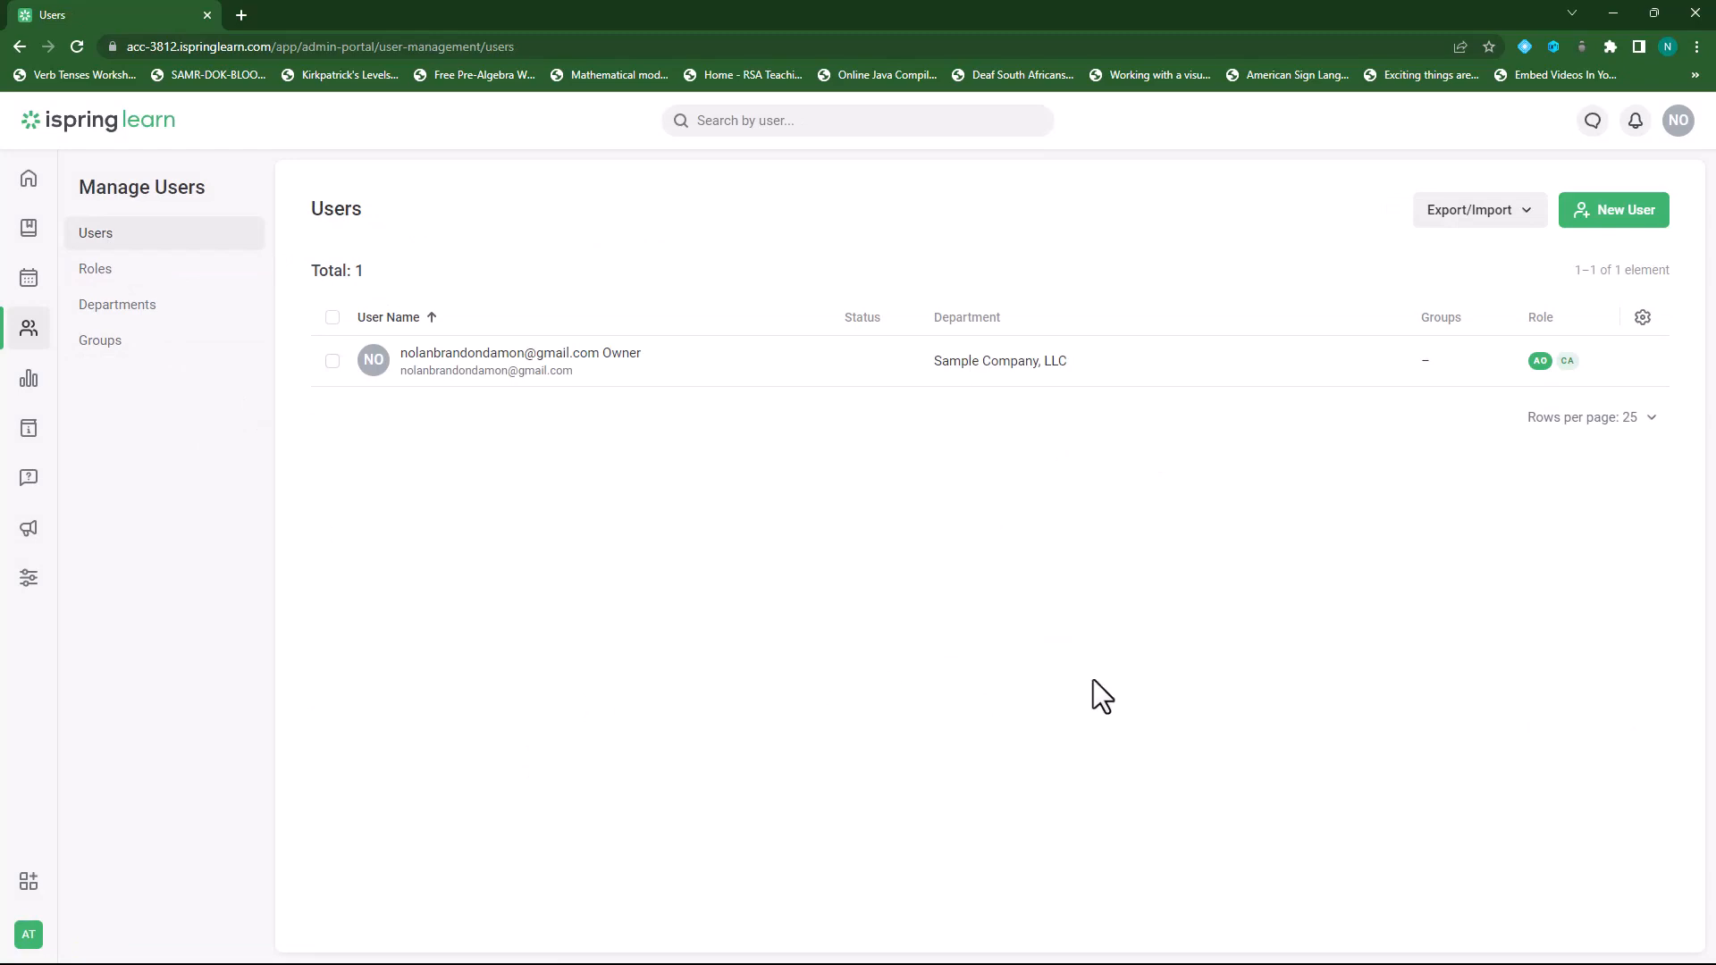
Start a new user and enter the user's first and last name.
click(1611, 214)
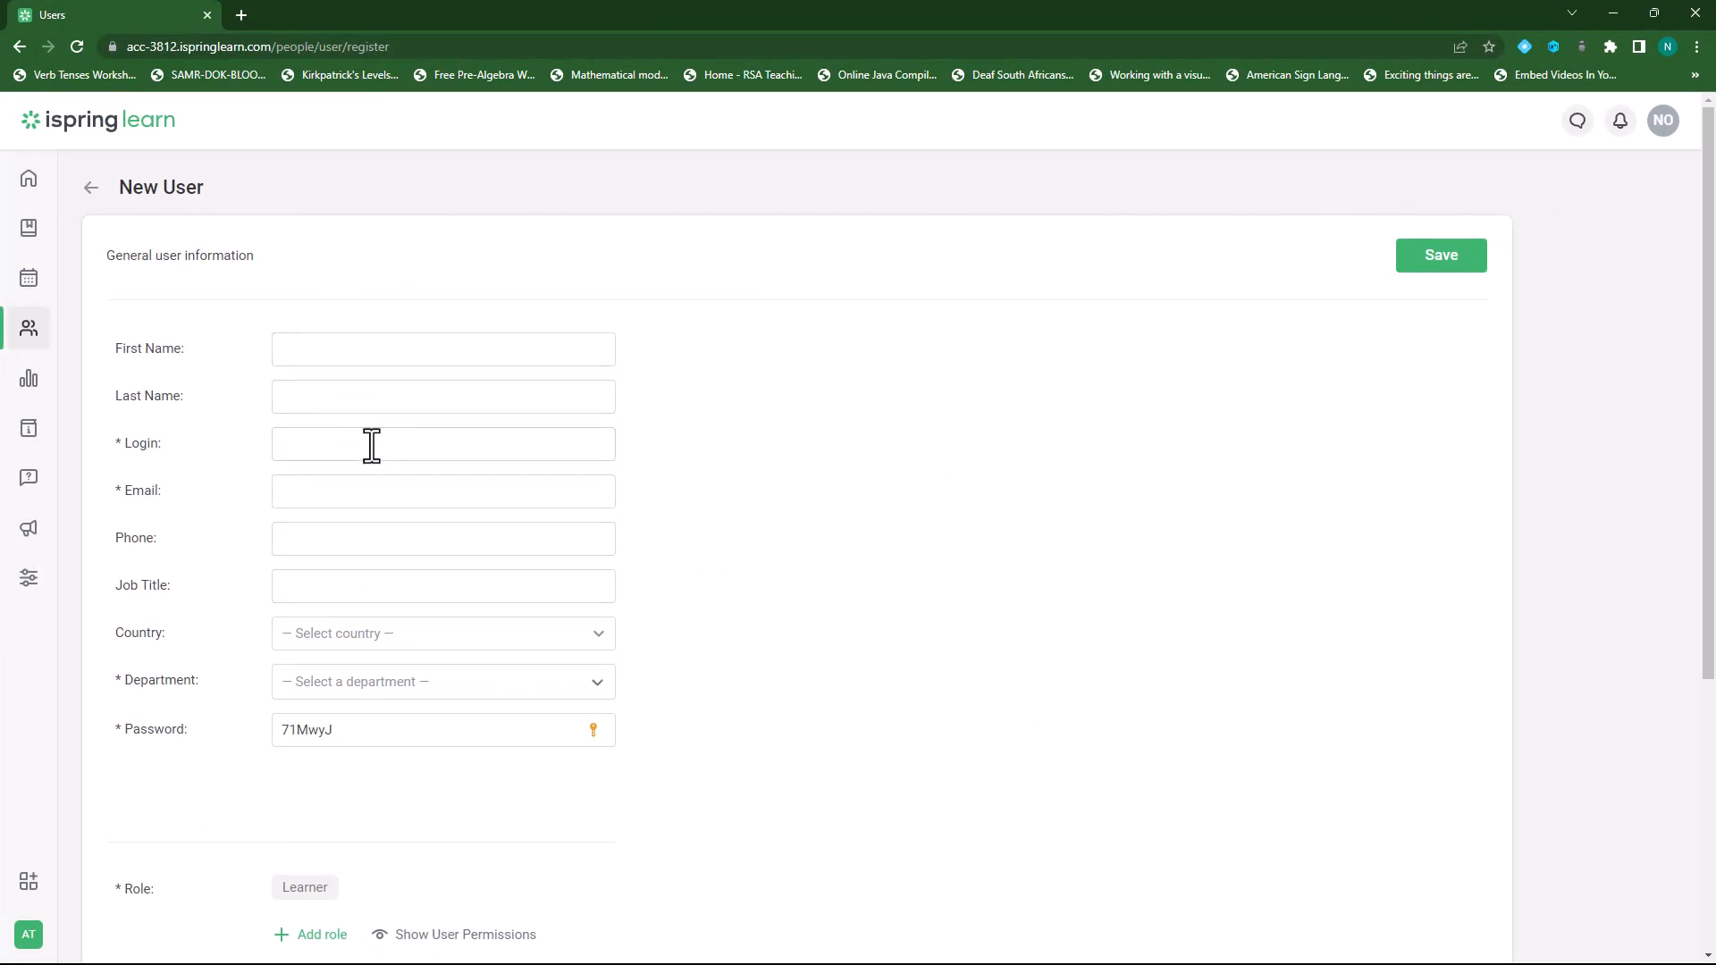
click(353, 348)
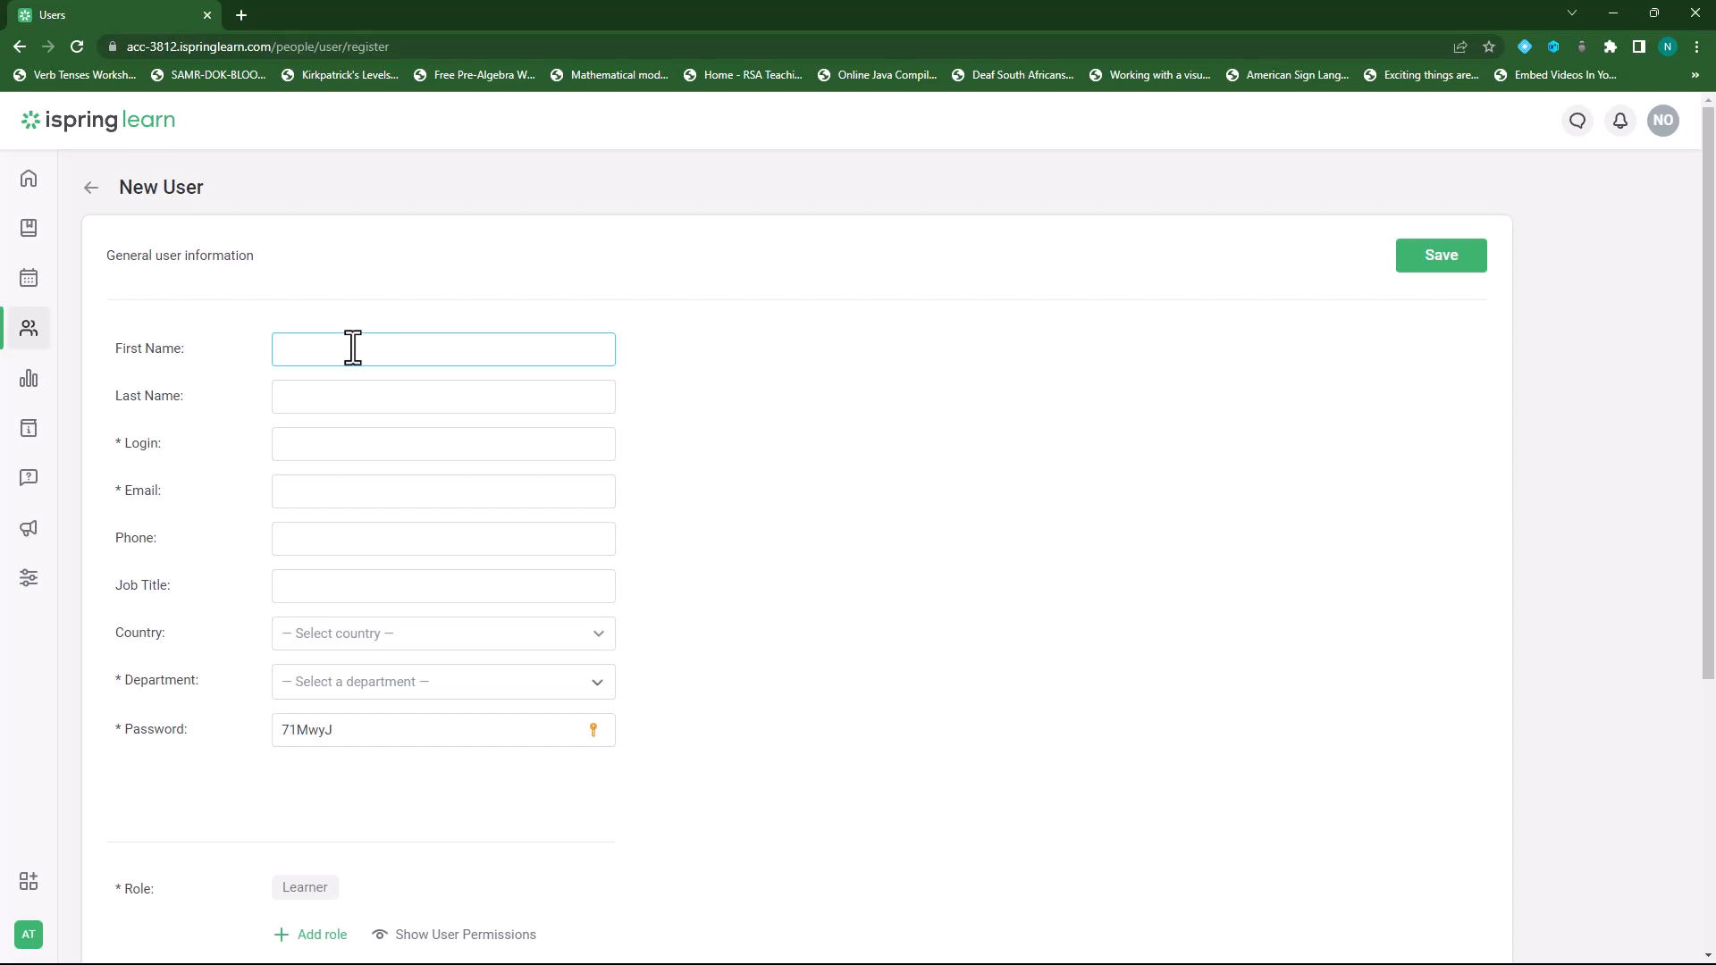
text(Andries)
click(337, 395)
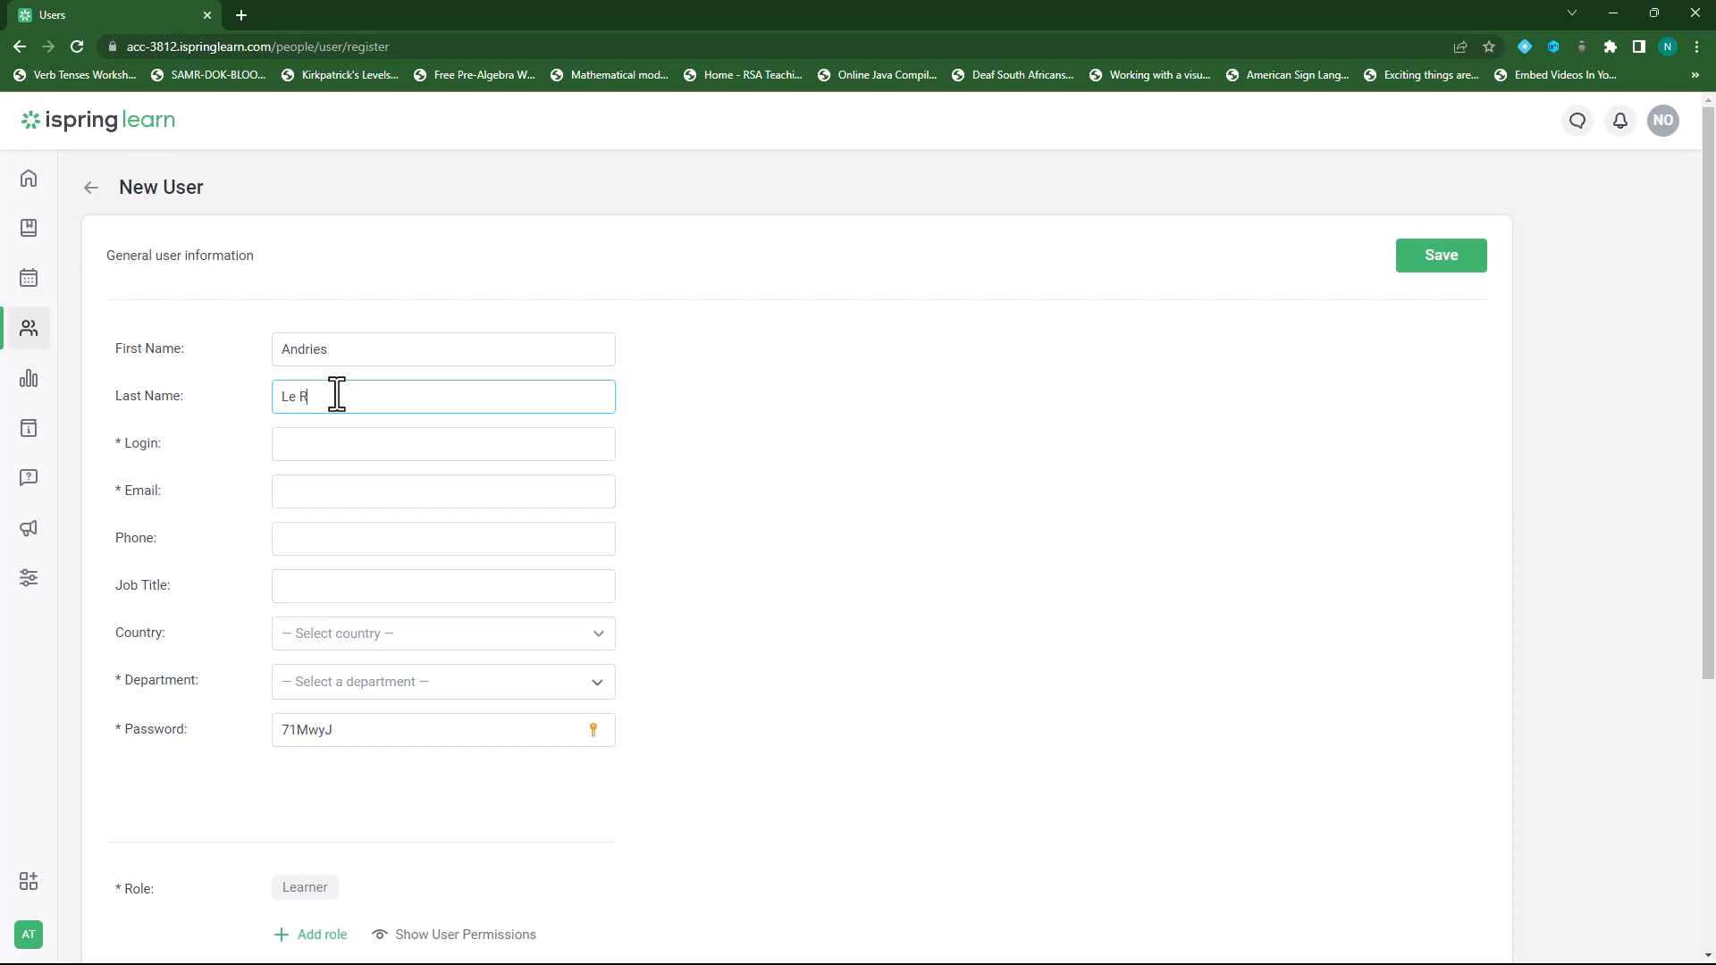
Enter the user's login address, fix its typo, and reuse it as the e-mail address.
click(344, 452)
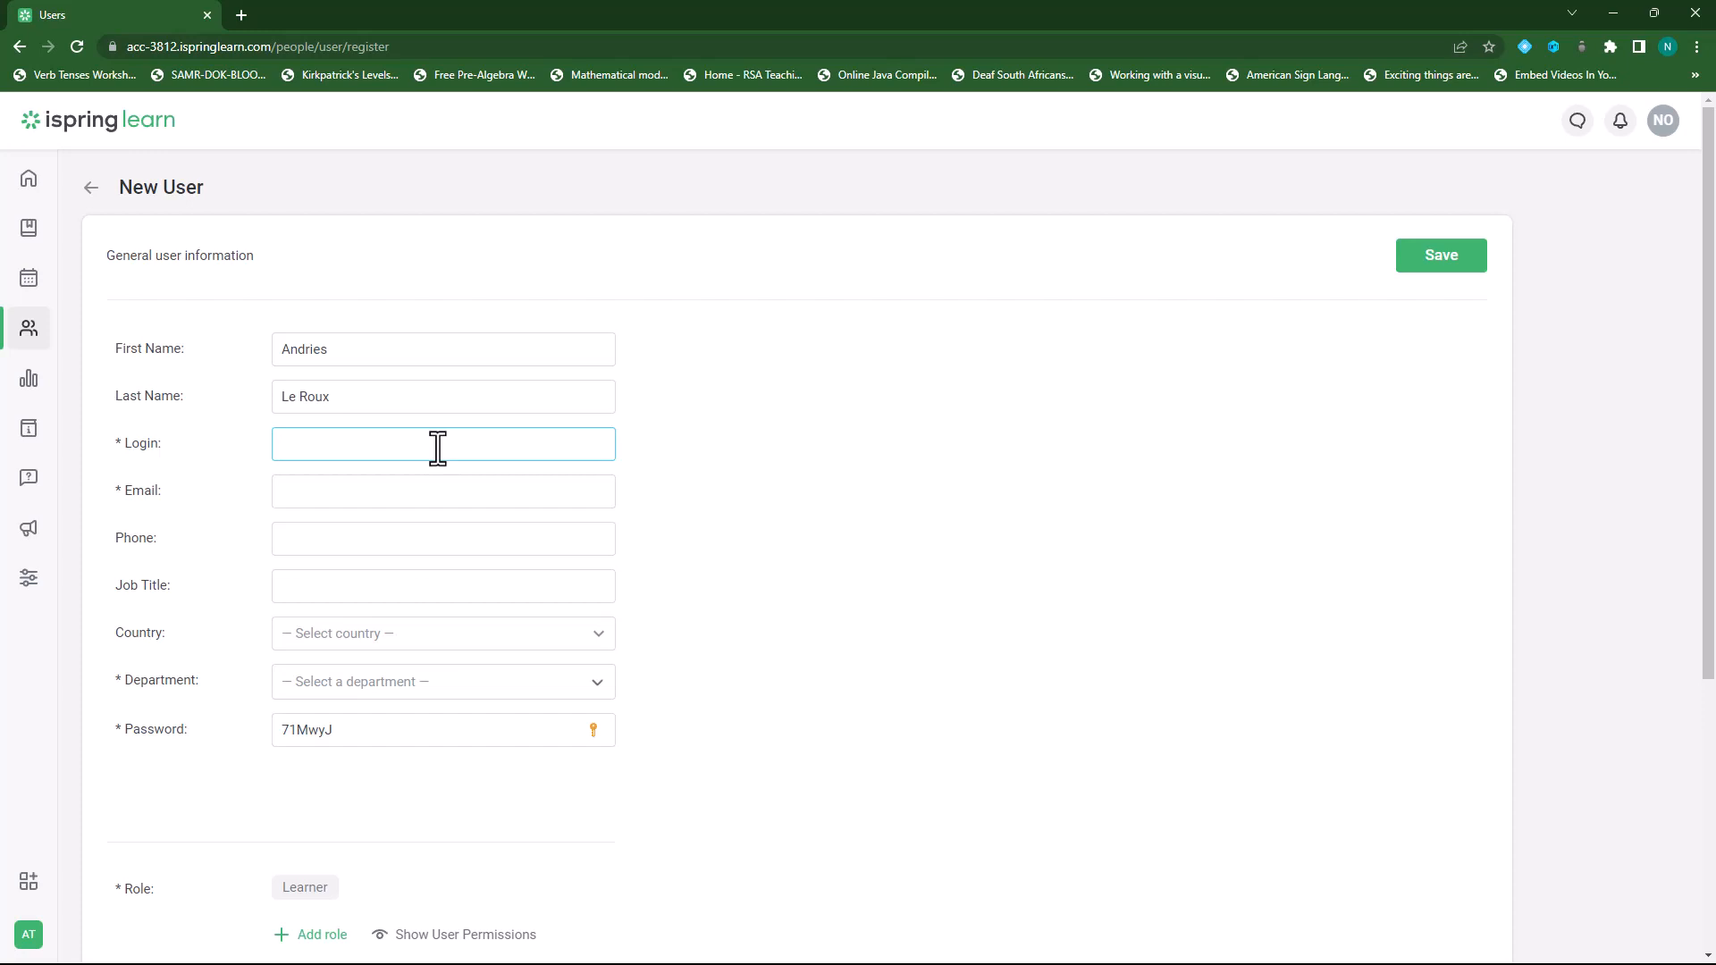
click(396, 448)
key(BackSpace)
drag(490, 443, 255, 445)
key(ctrl+c)
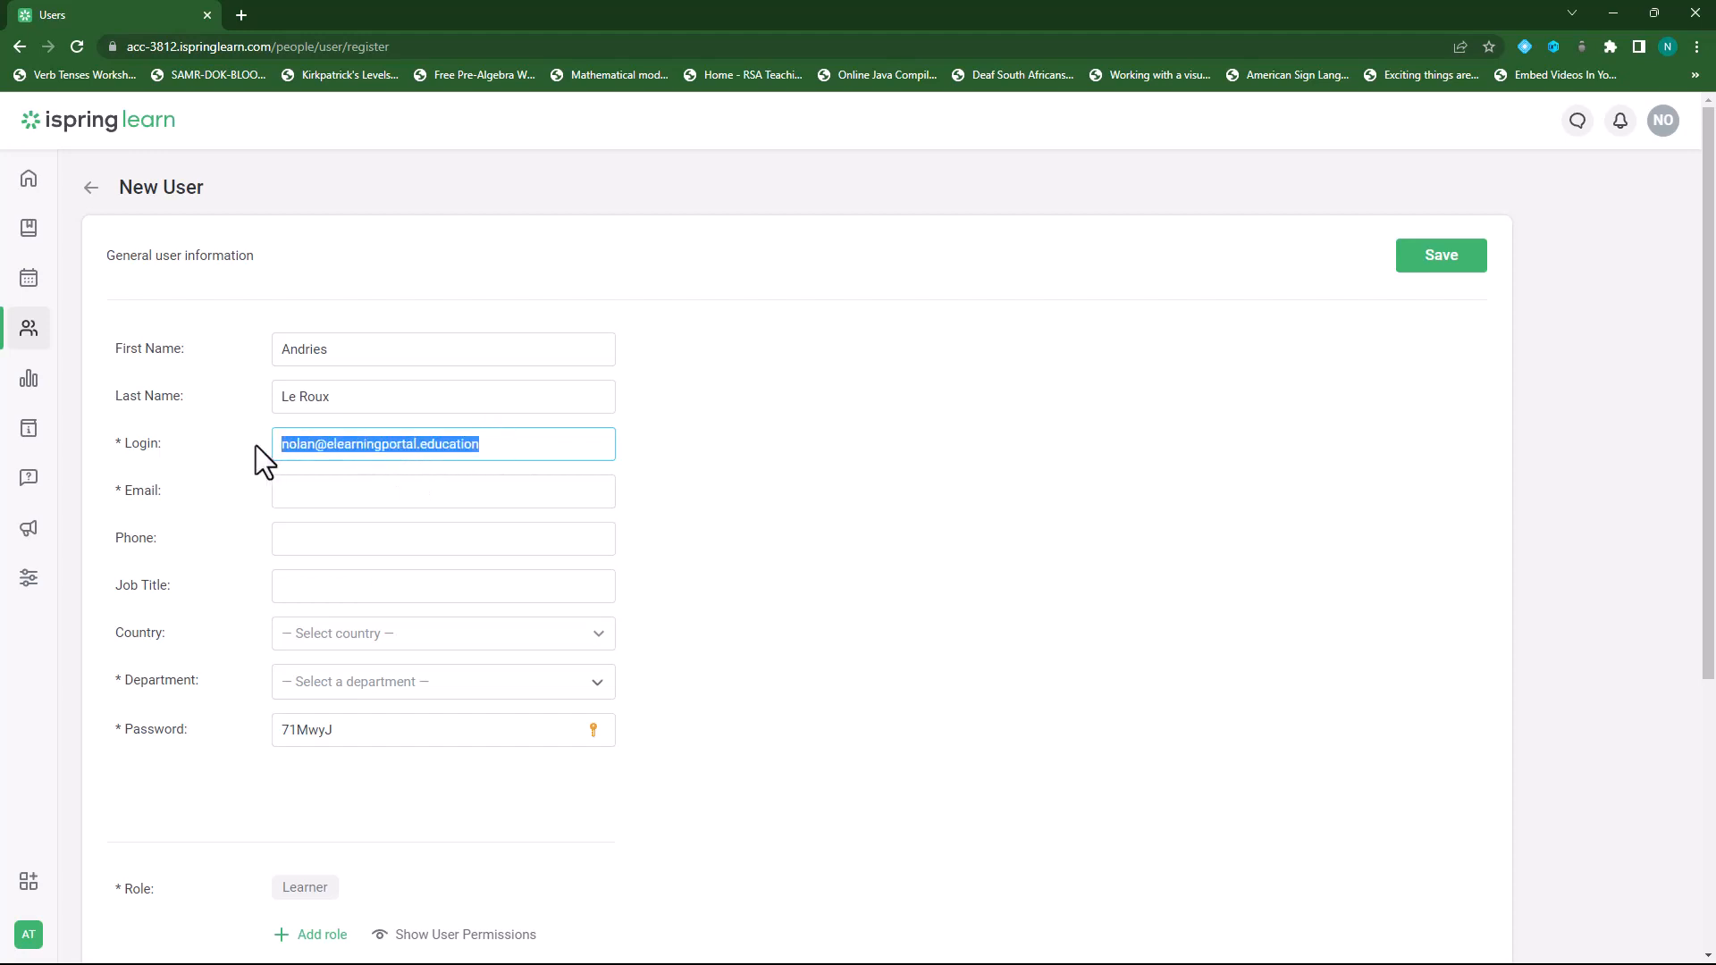
click(357, 494)
key(ctrl+v)
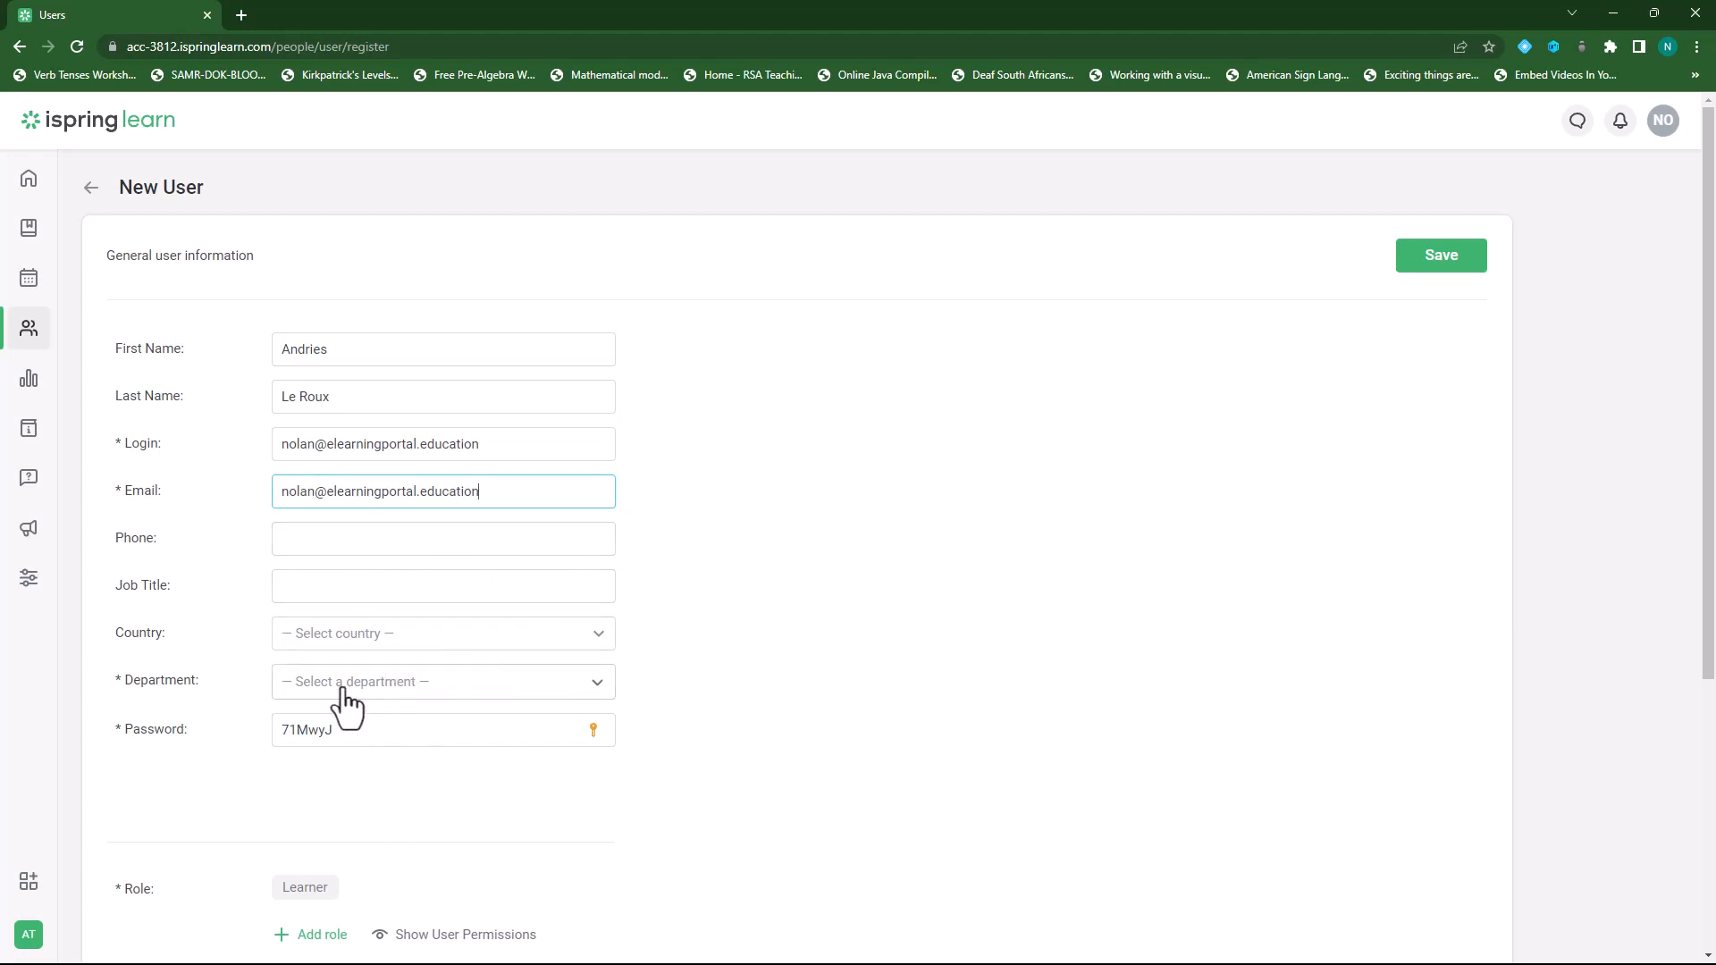
Set the user's department to Customer Care under Branch Office.
click(455, 697)
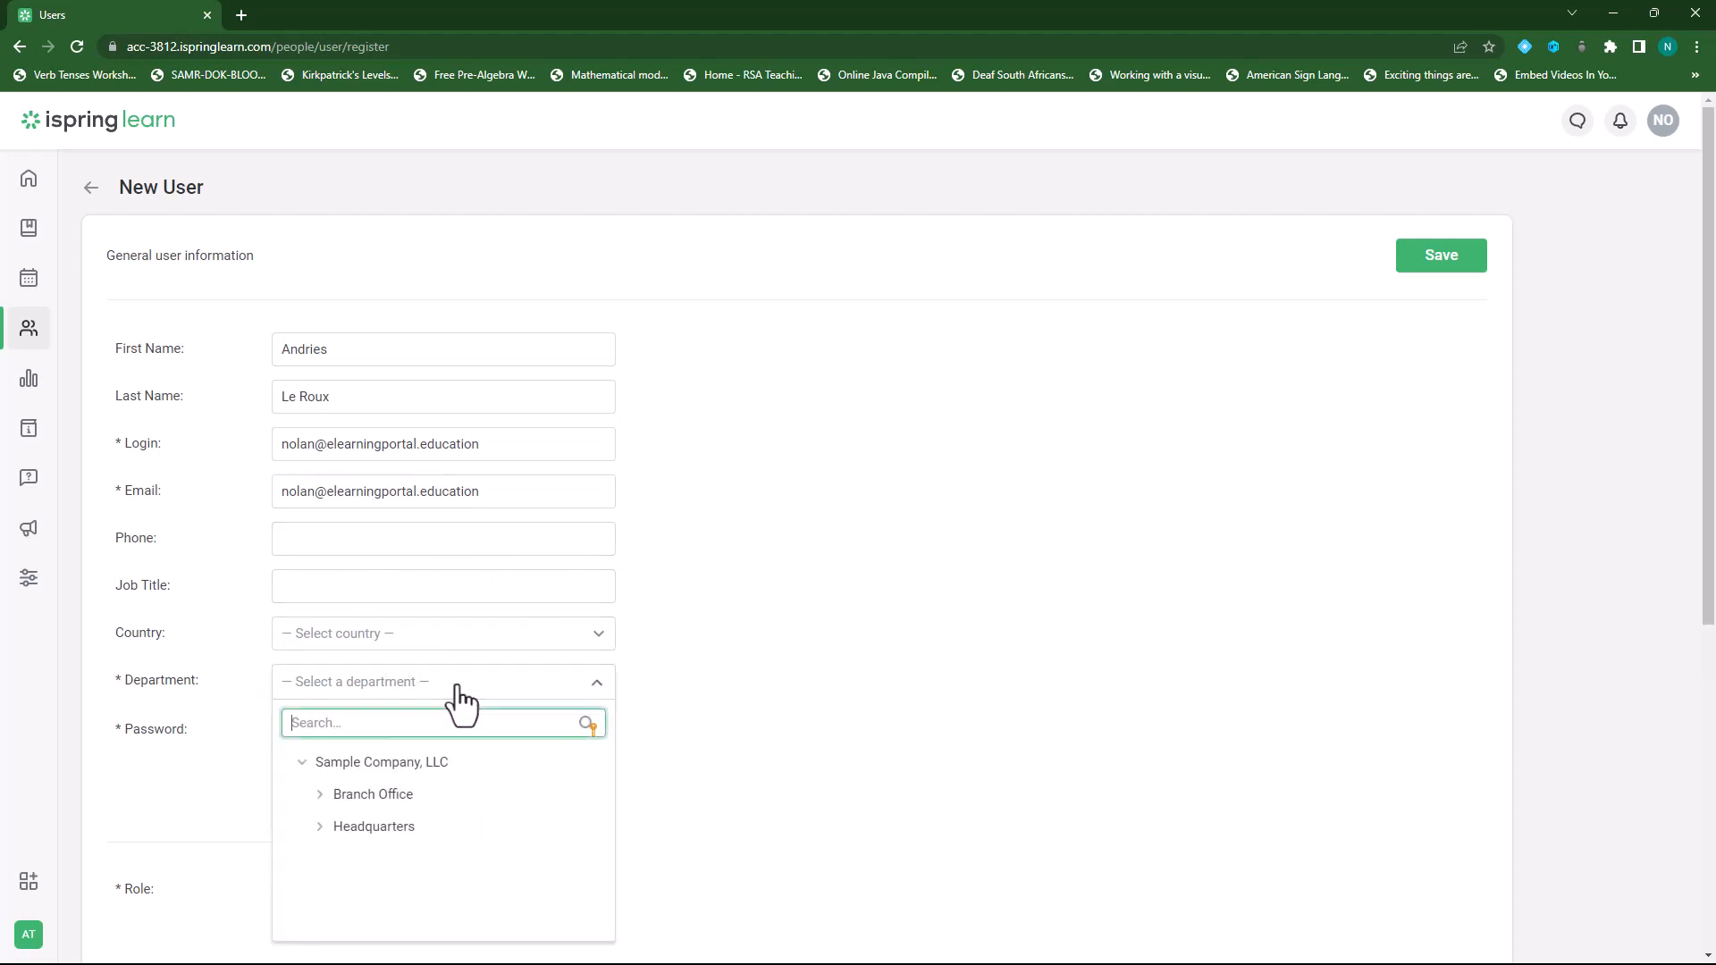
click(321, 794)
click(402, 824)
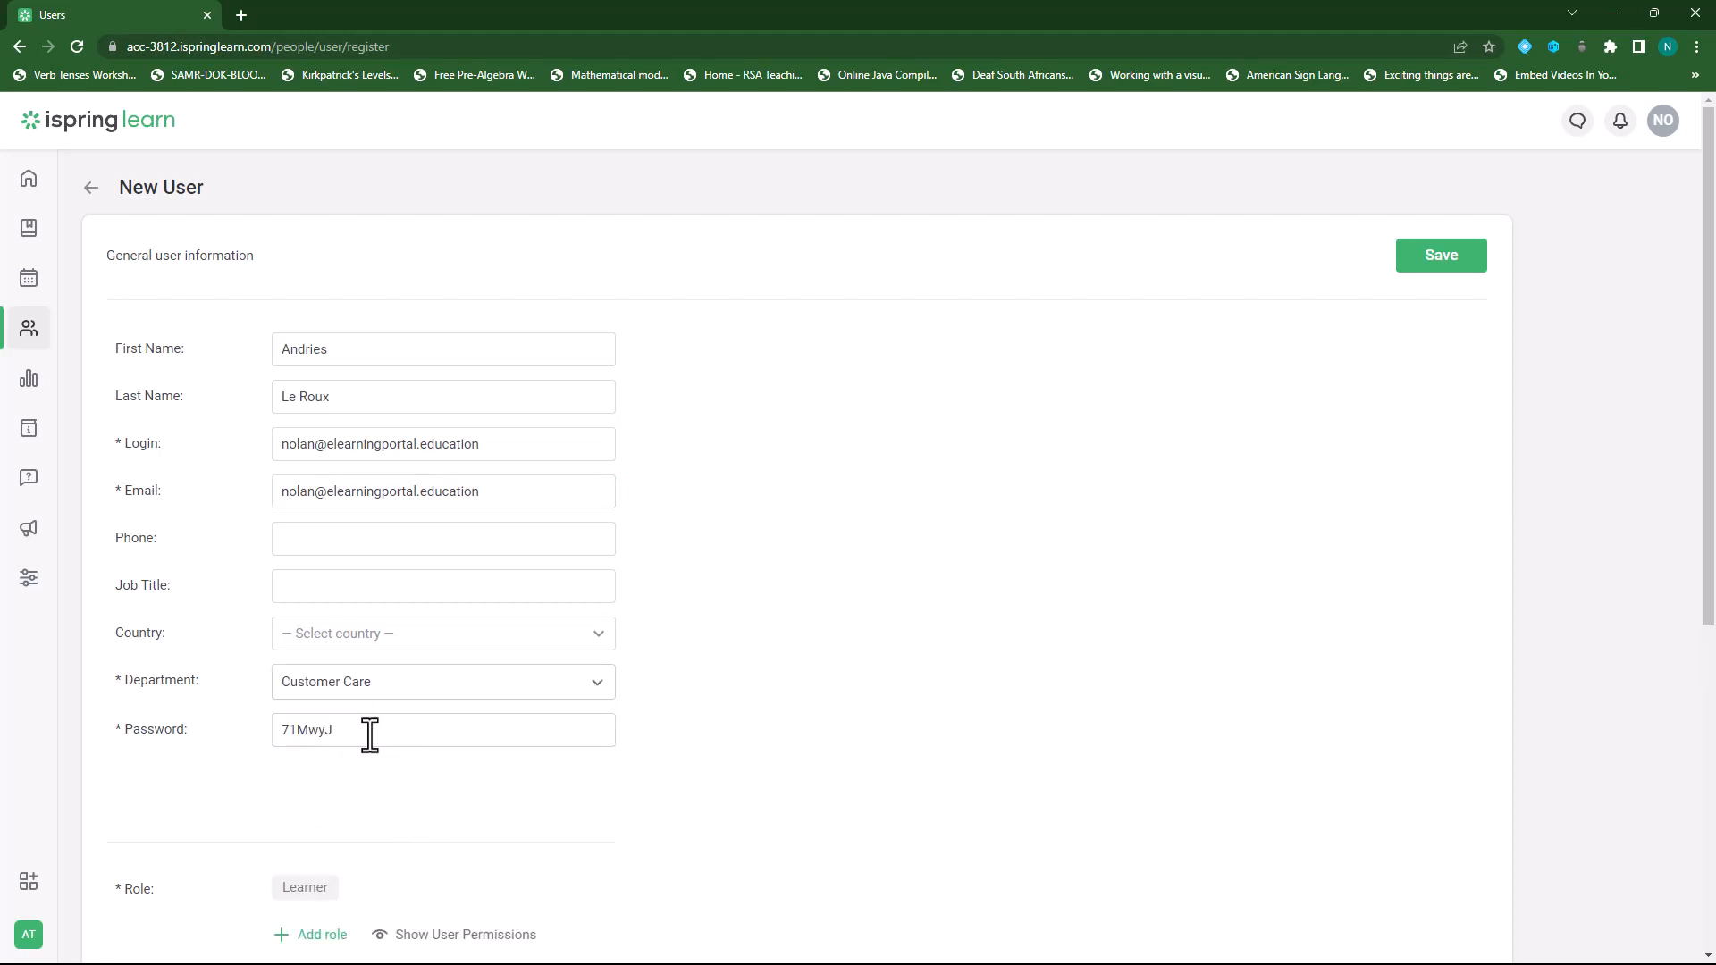
Add the user to the Grade 10 group in Group Memberships.
scroll(1035, 572, down, 3)
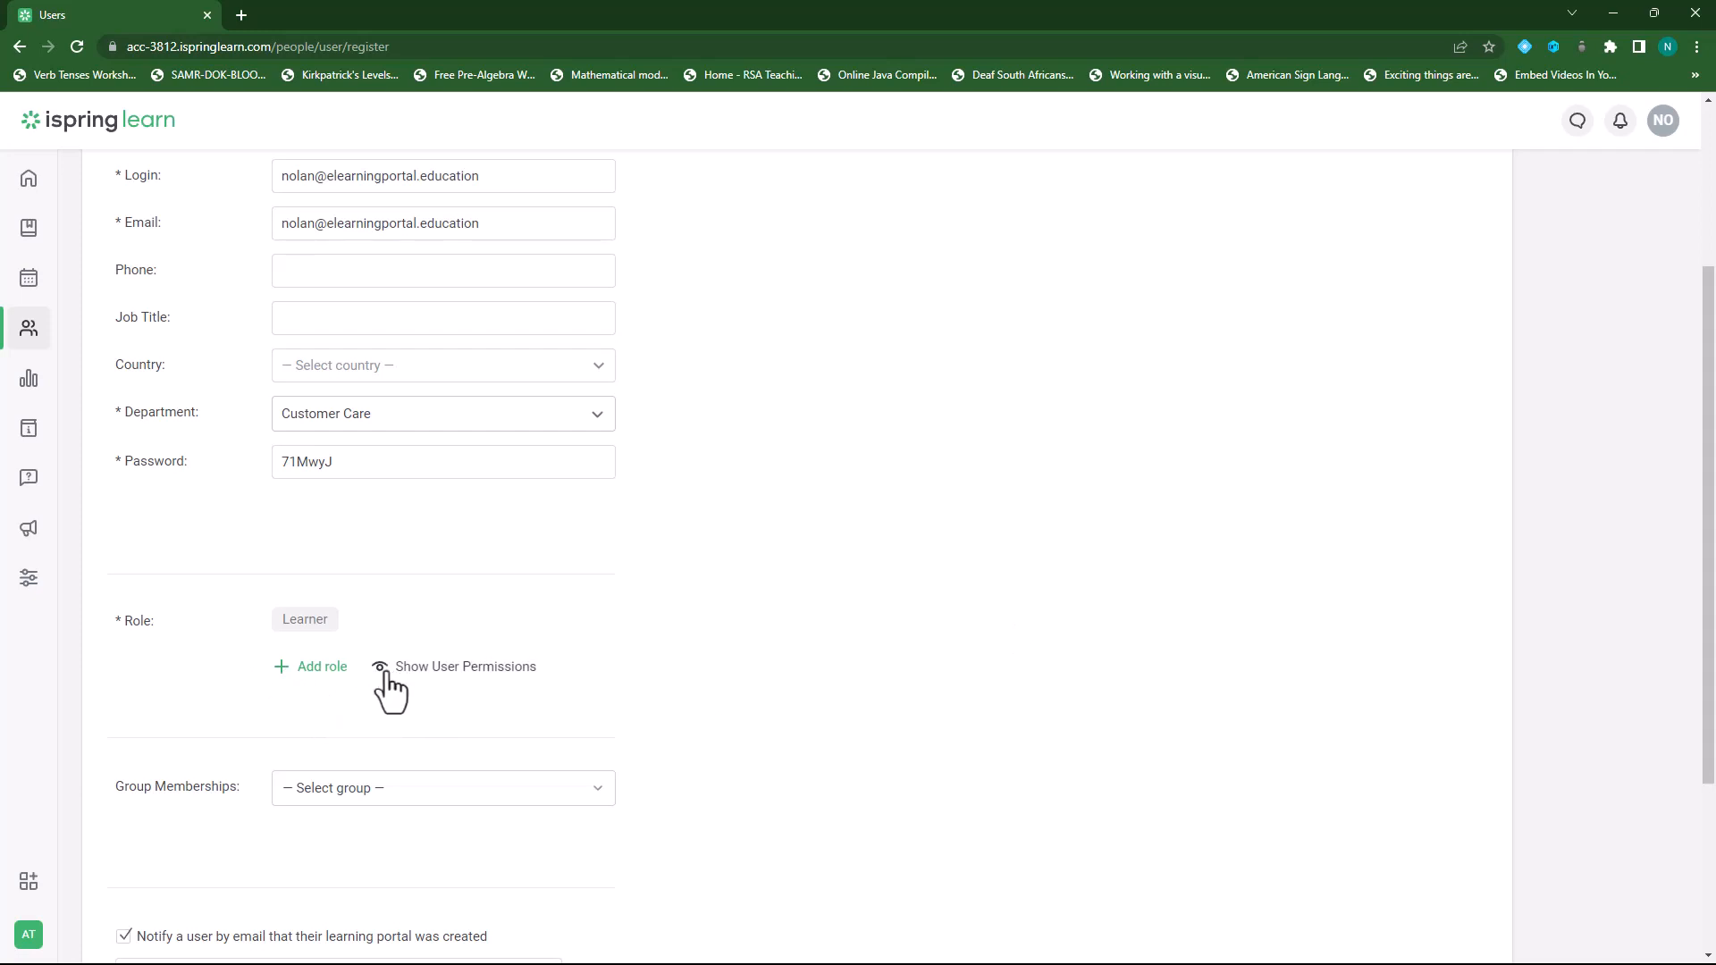
scroll(187, 679, down, 3)
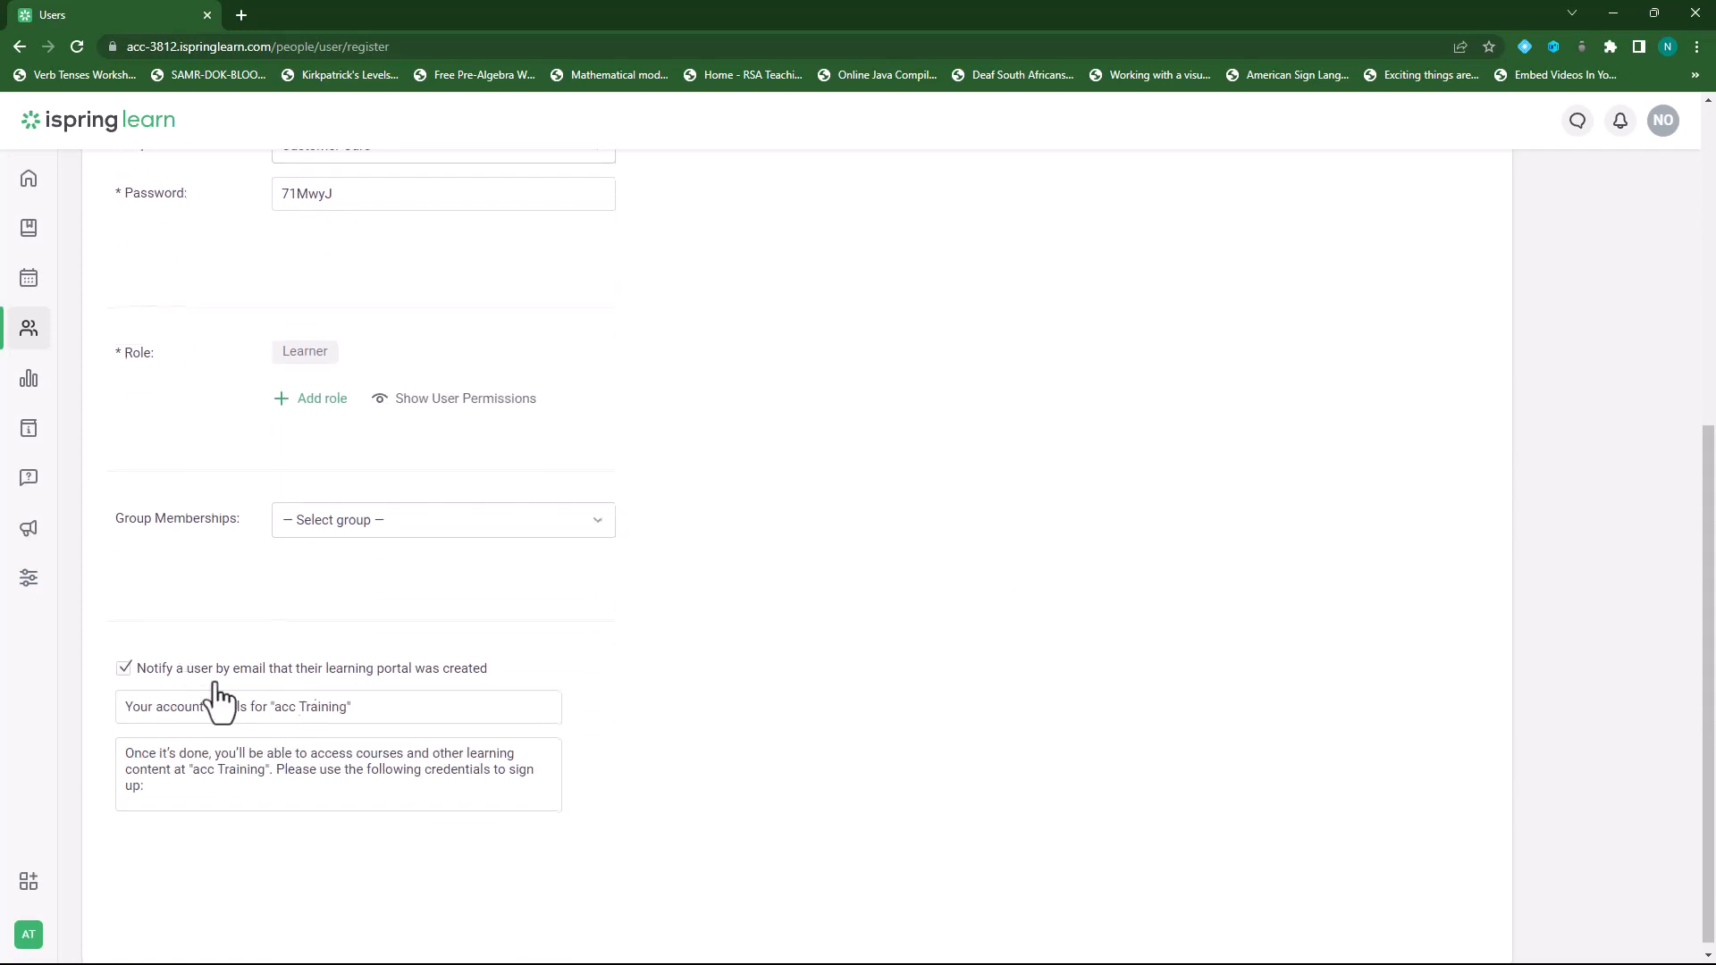
click(541, 527)
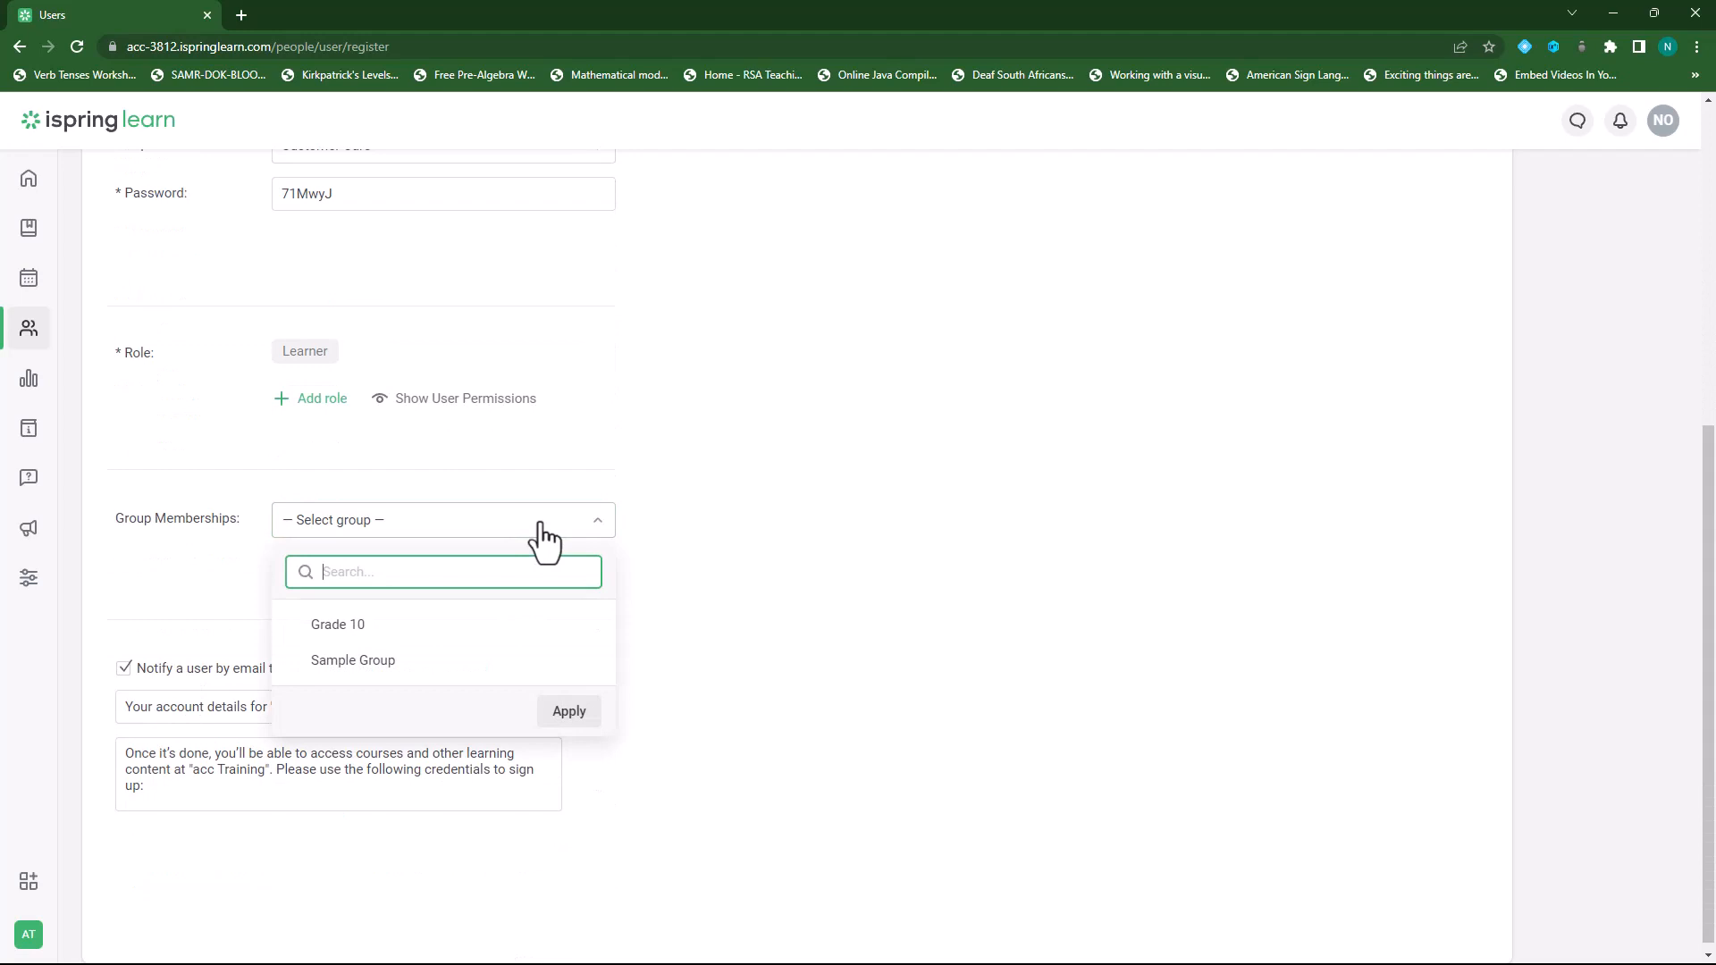
click(341, 630)
click(567, 714)
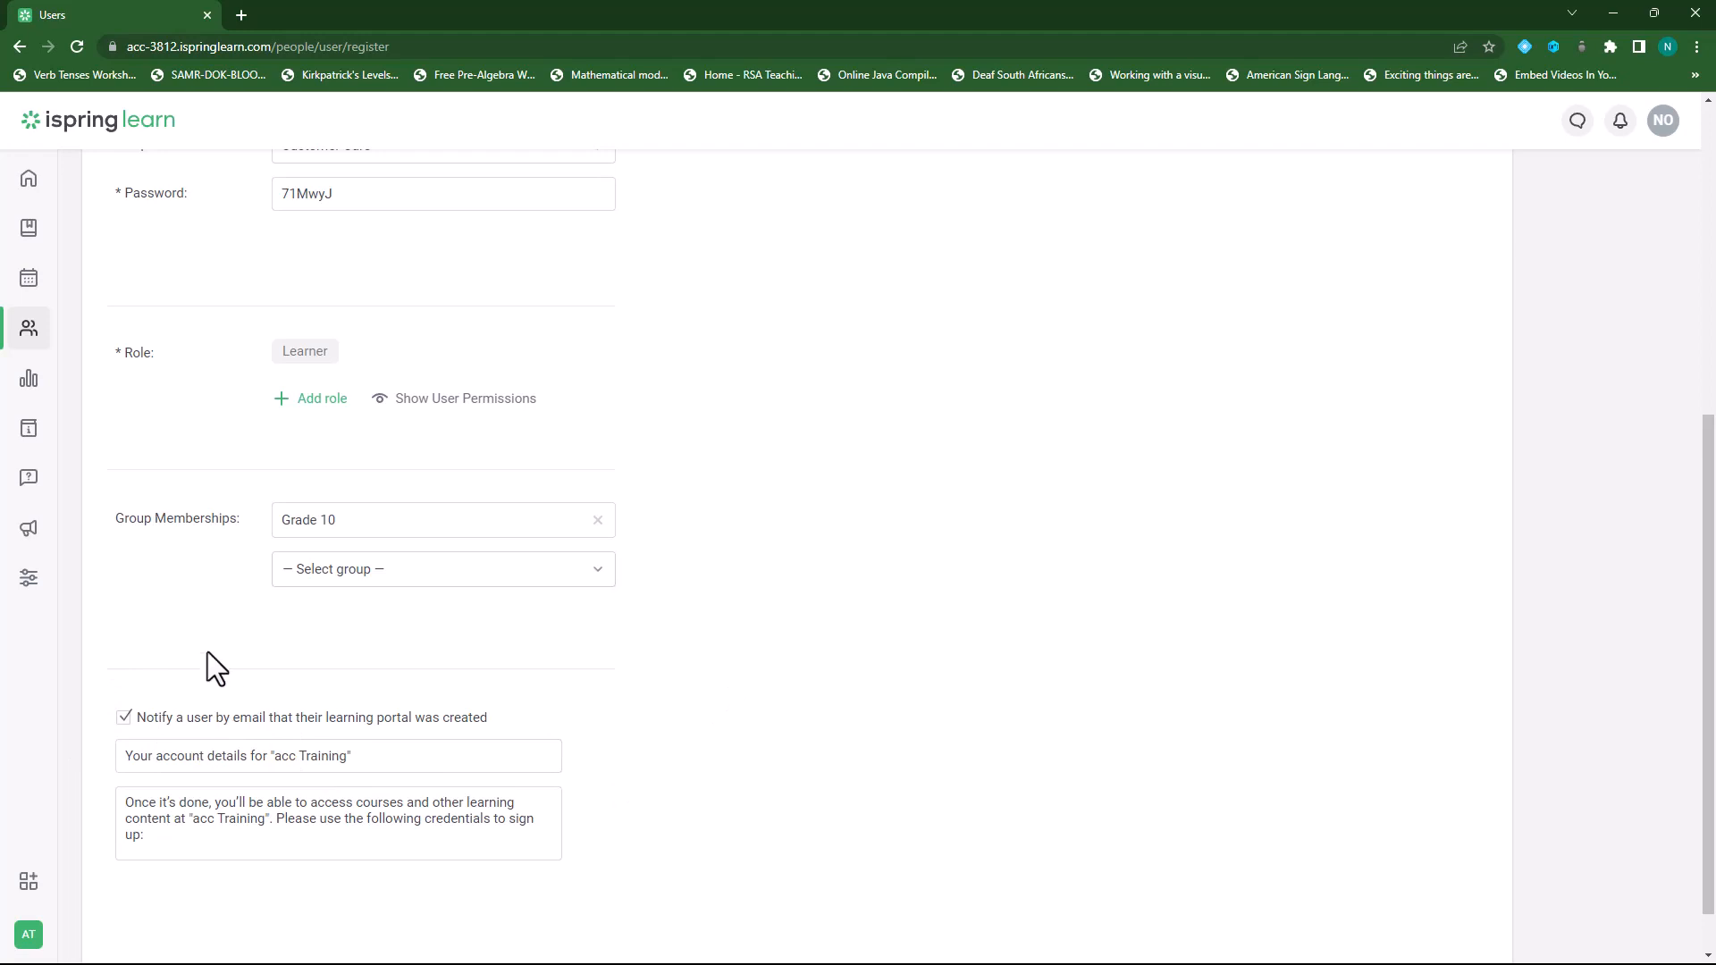
scroll(207, 661, up, 4)
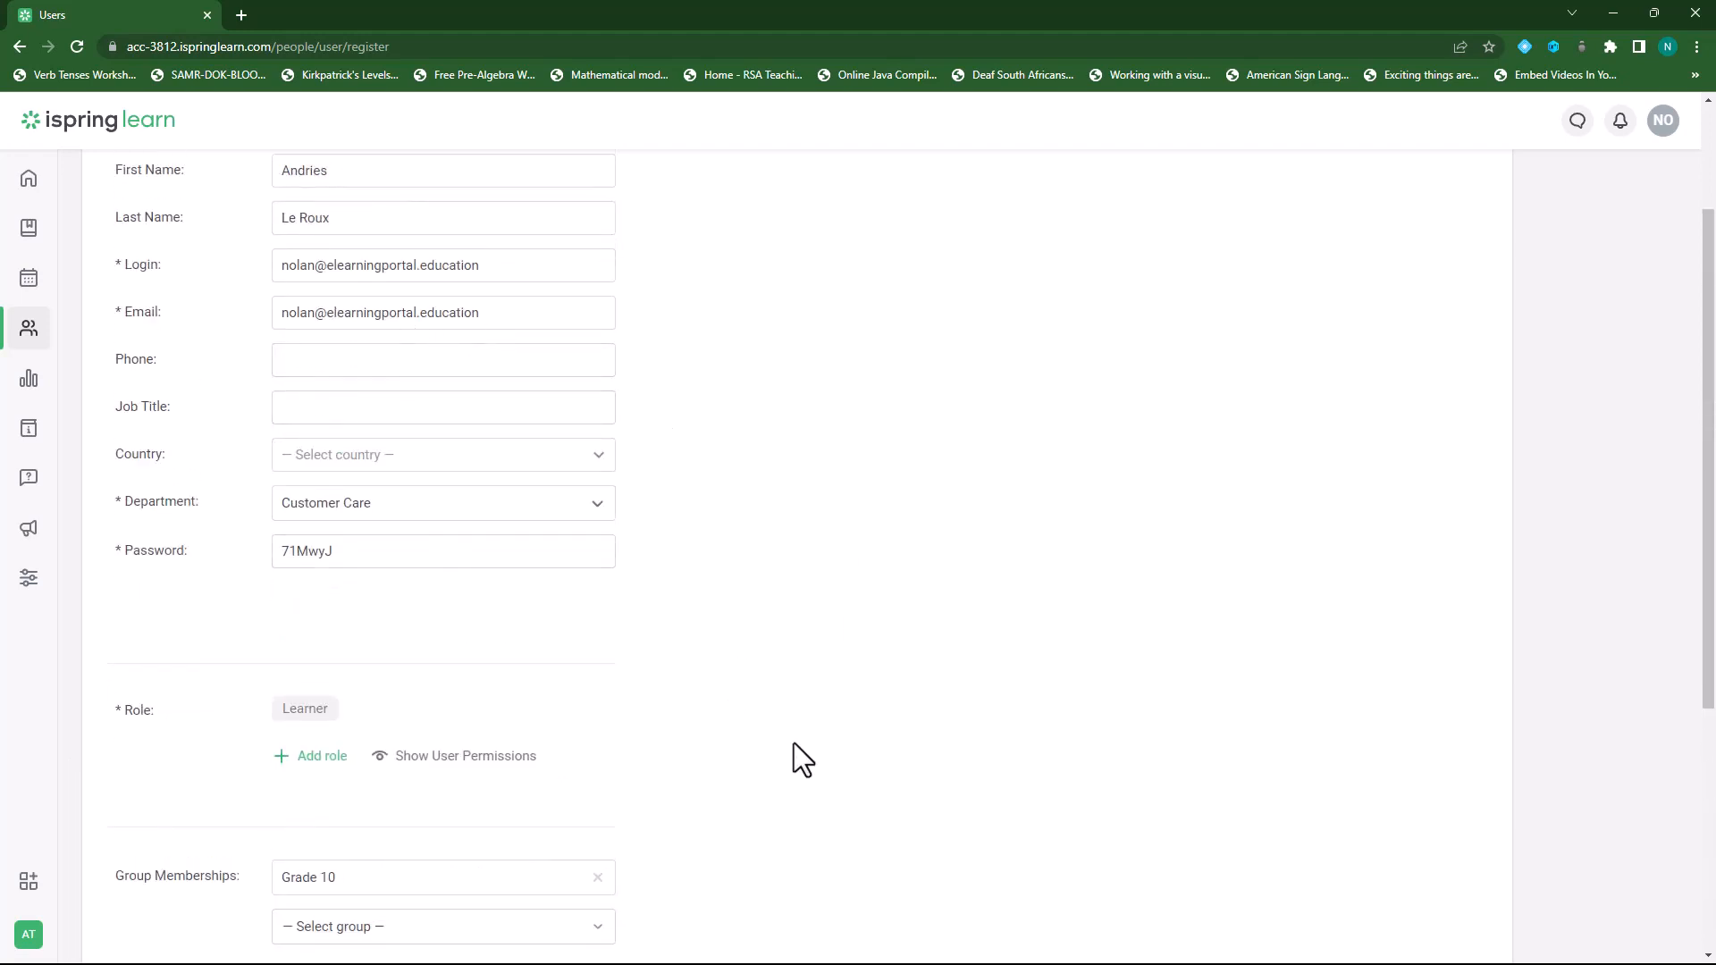
scroll(793, 743, up, 2)
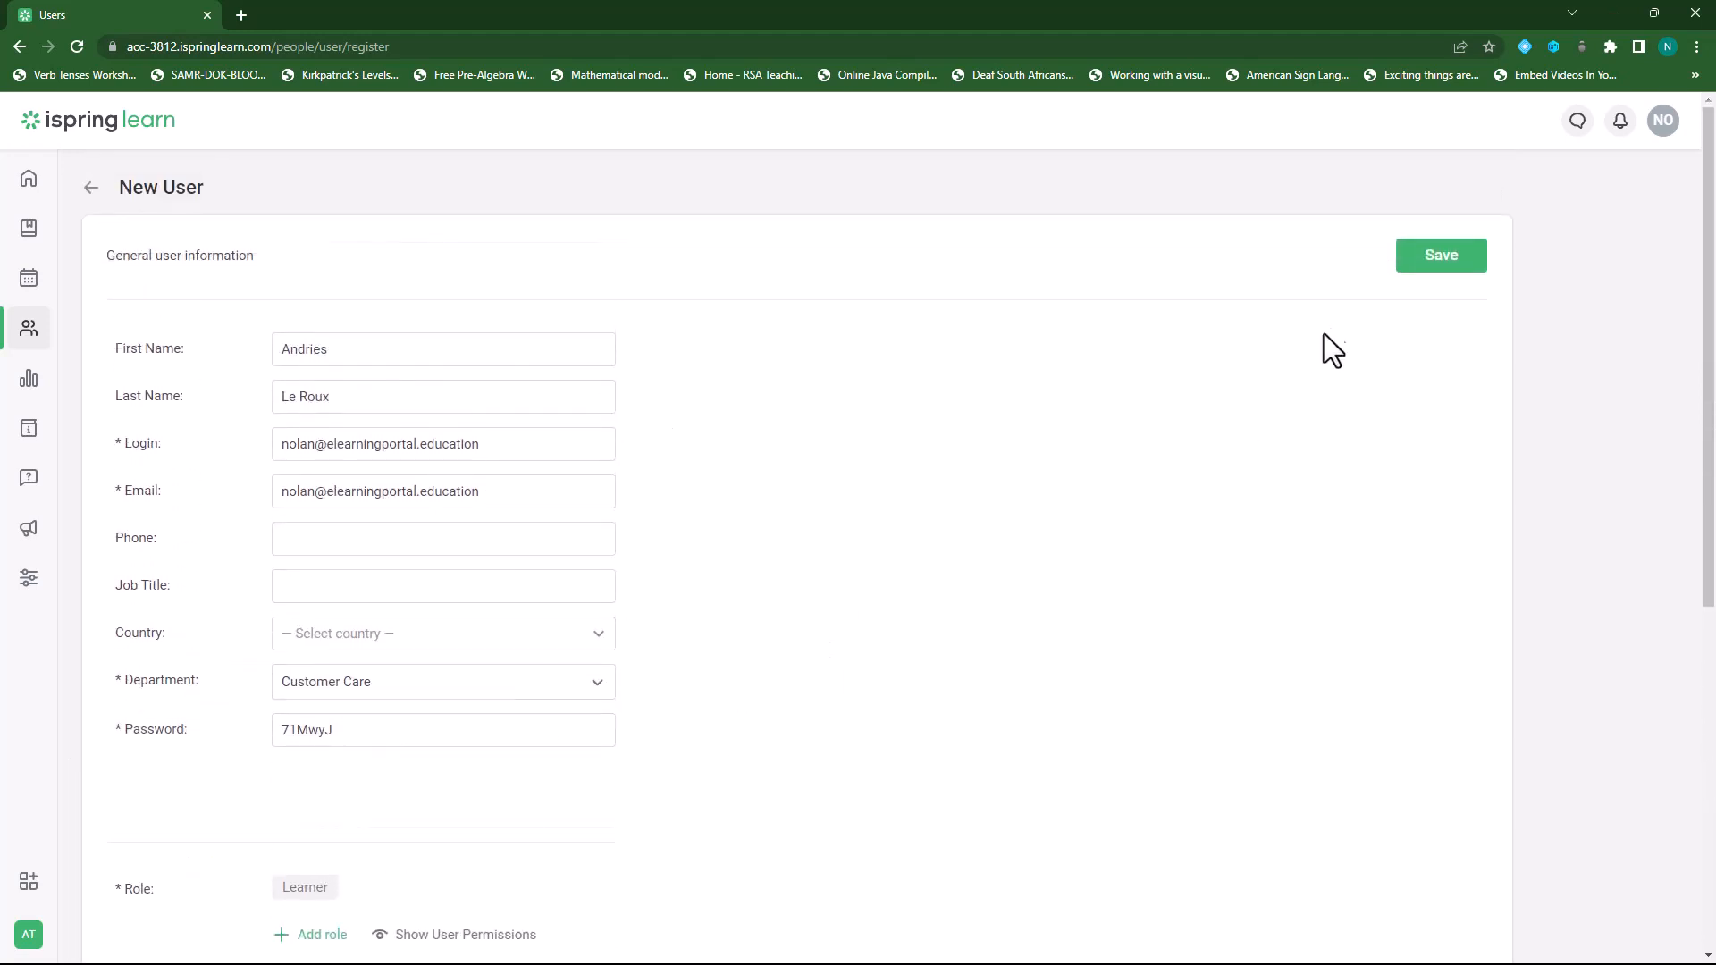
Save the new learner and confirm Grade 10 is their only group membership.
click(1440, 259)
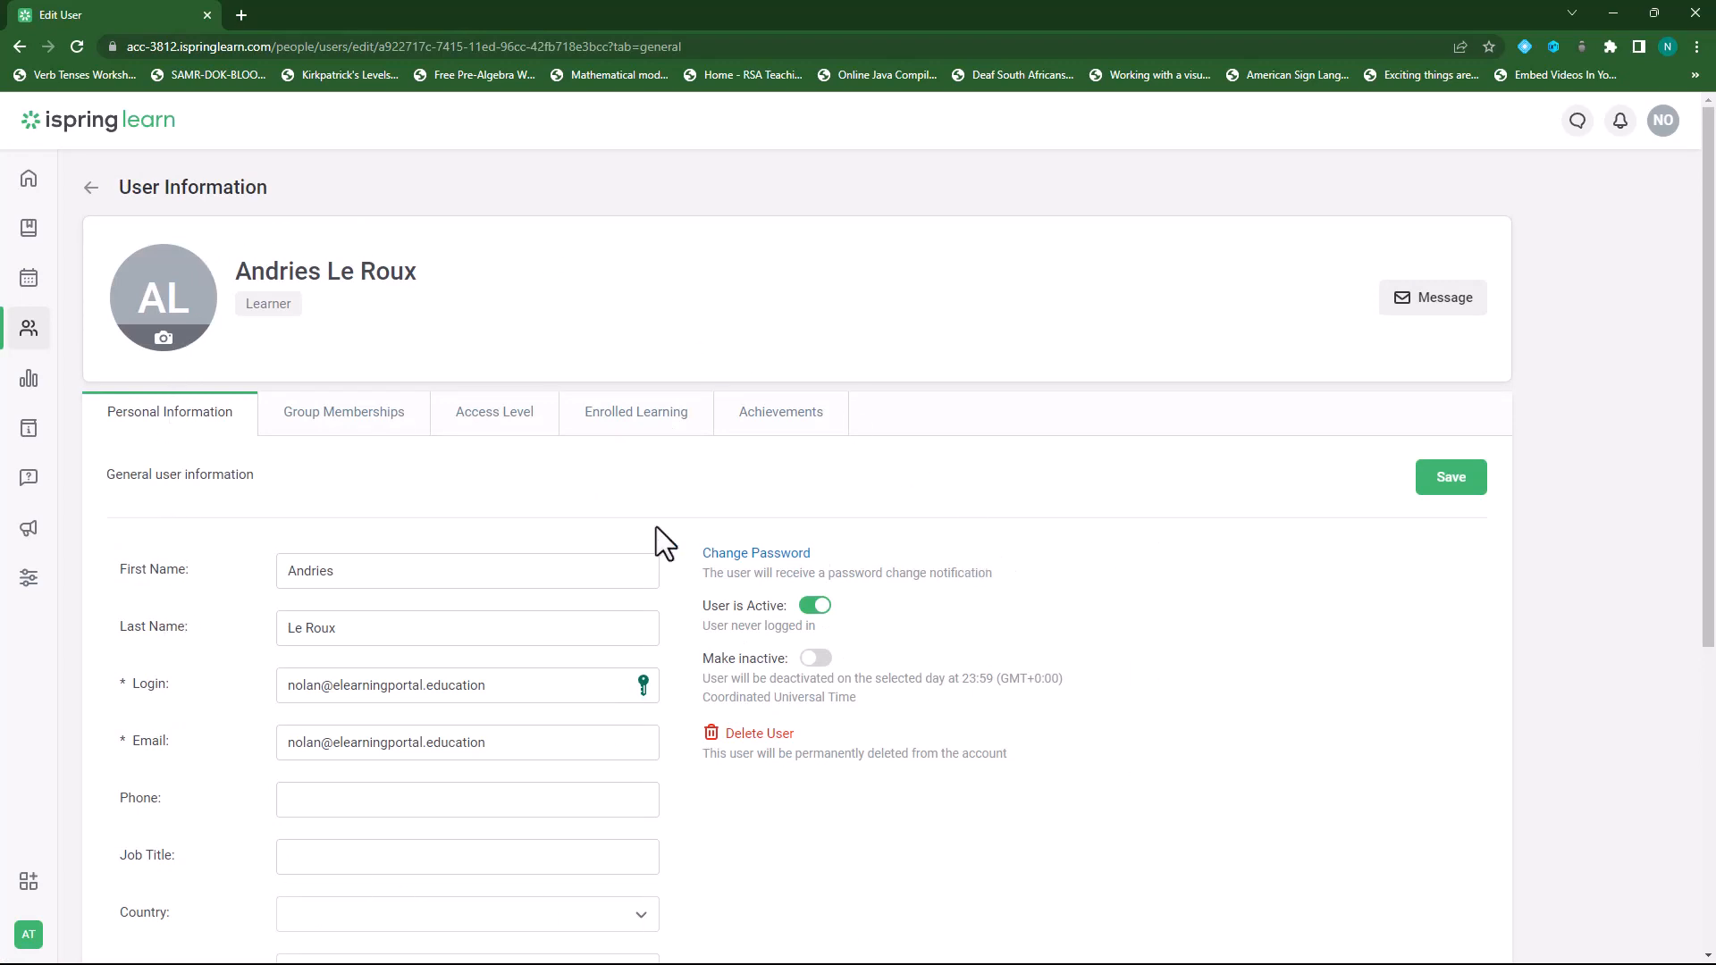
click(362, 422)
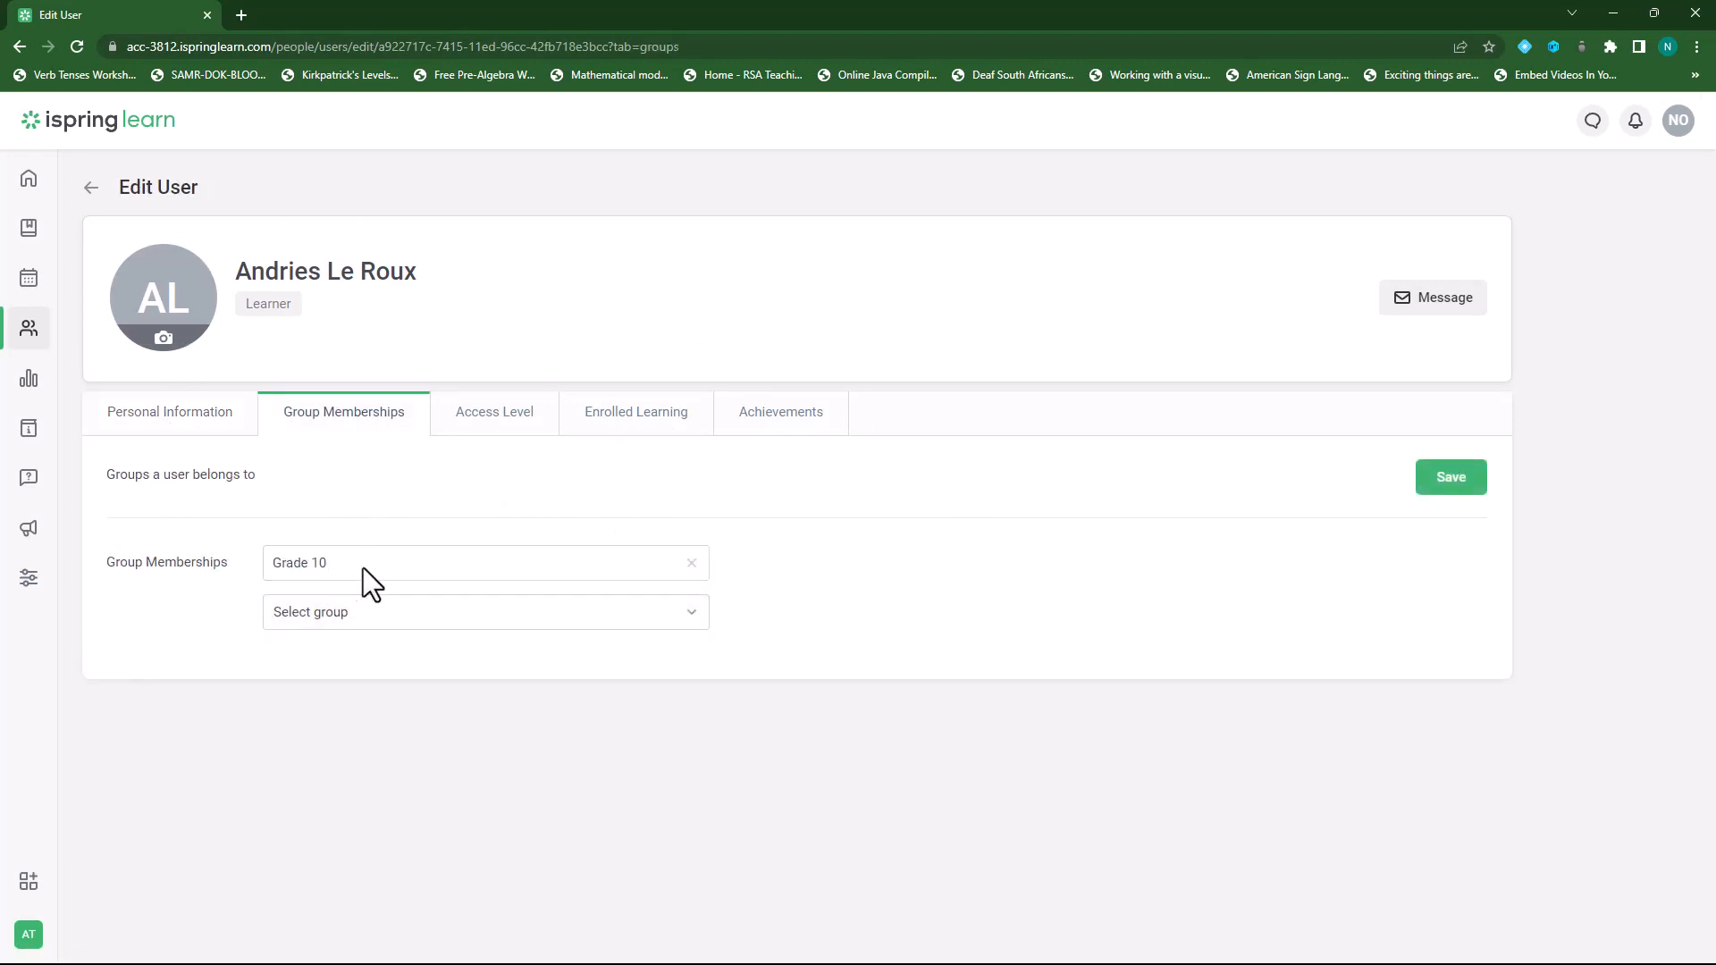
click(421, 625)
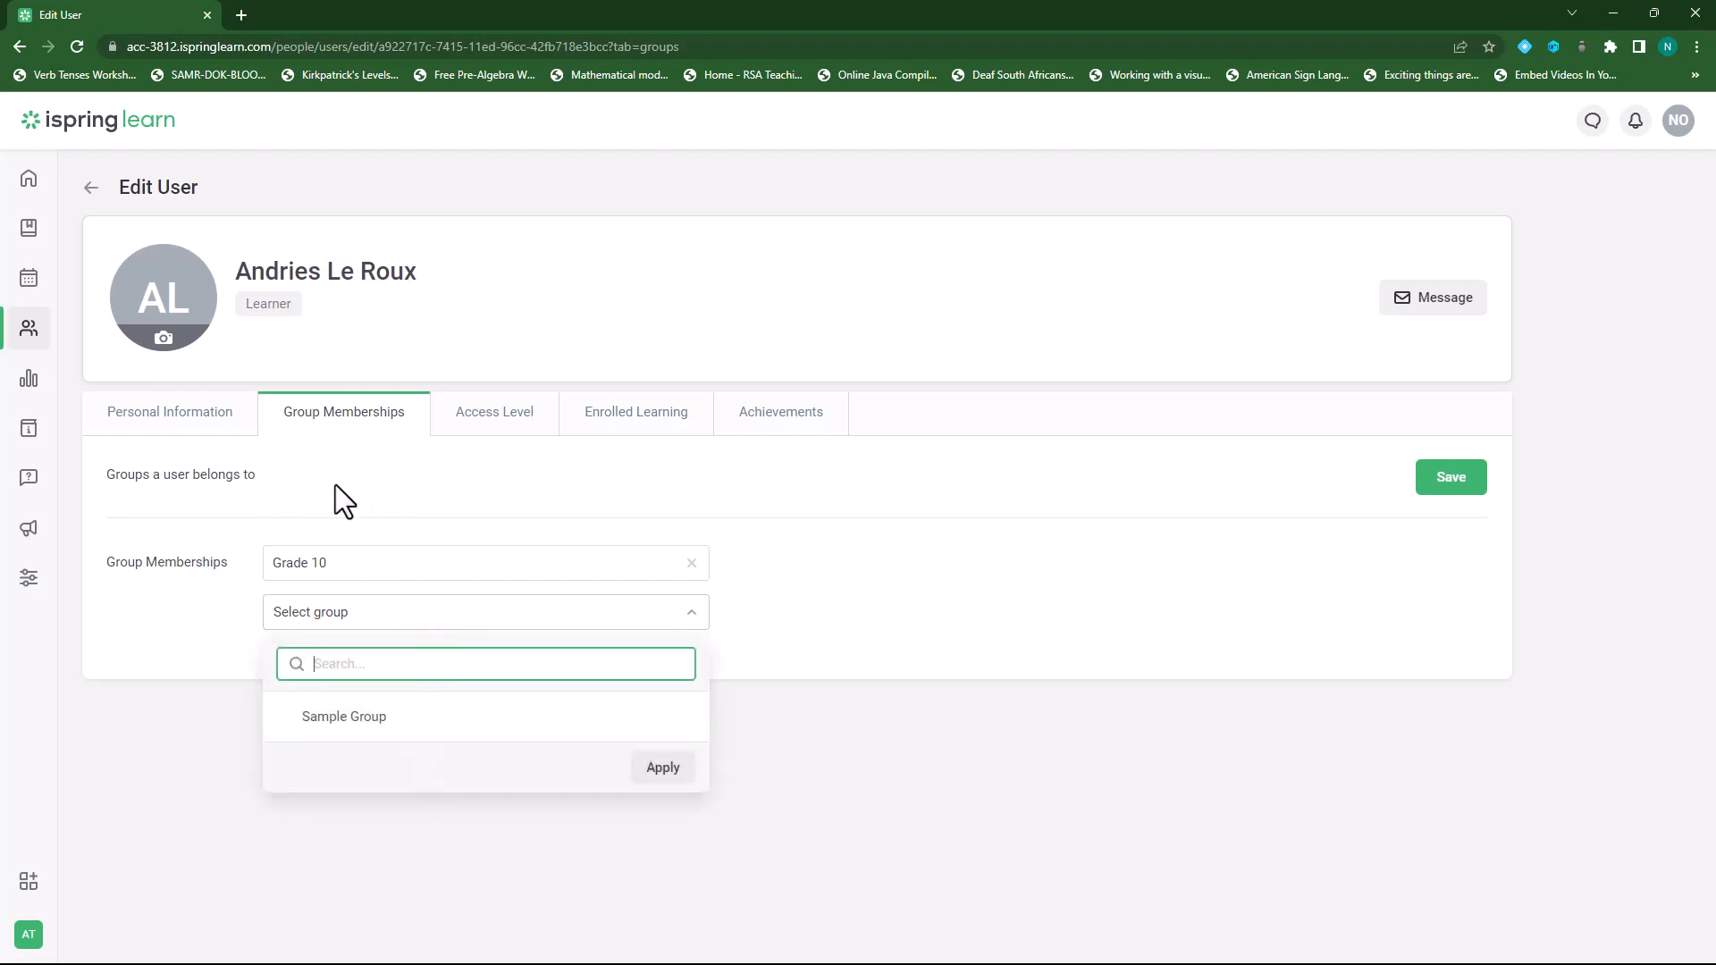
click(866, 573)
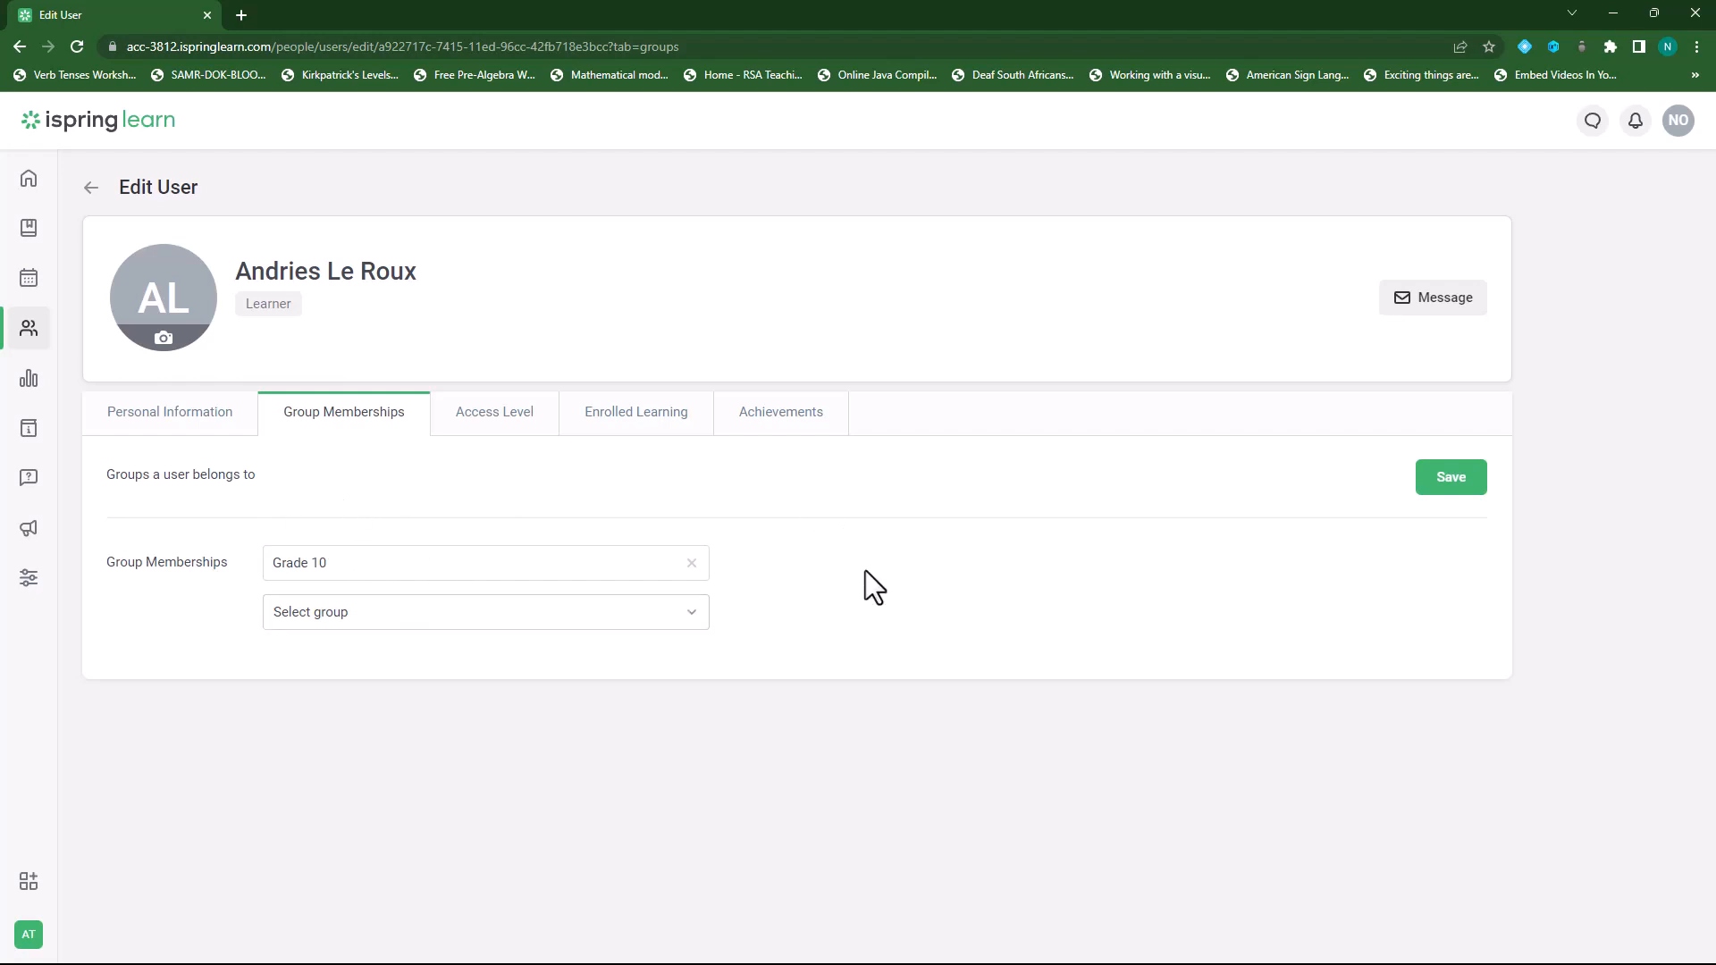
Review the learner's Access Level roles, then their Enrolled Learning, which shows no courses.
click(492, 418)
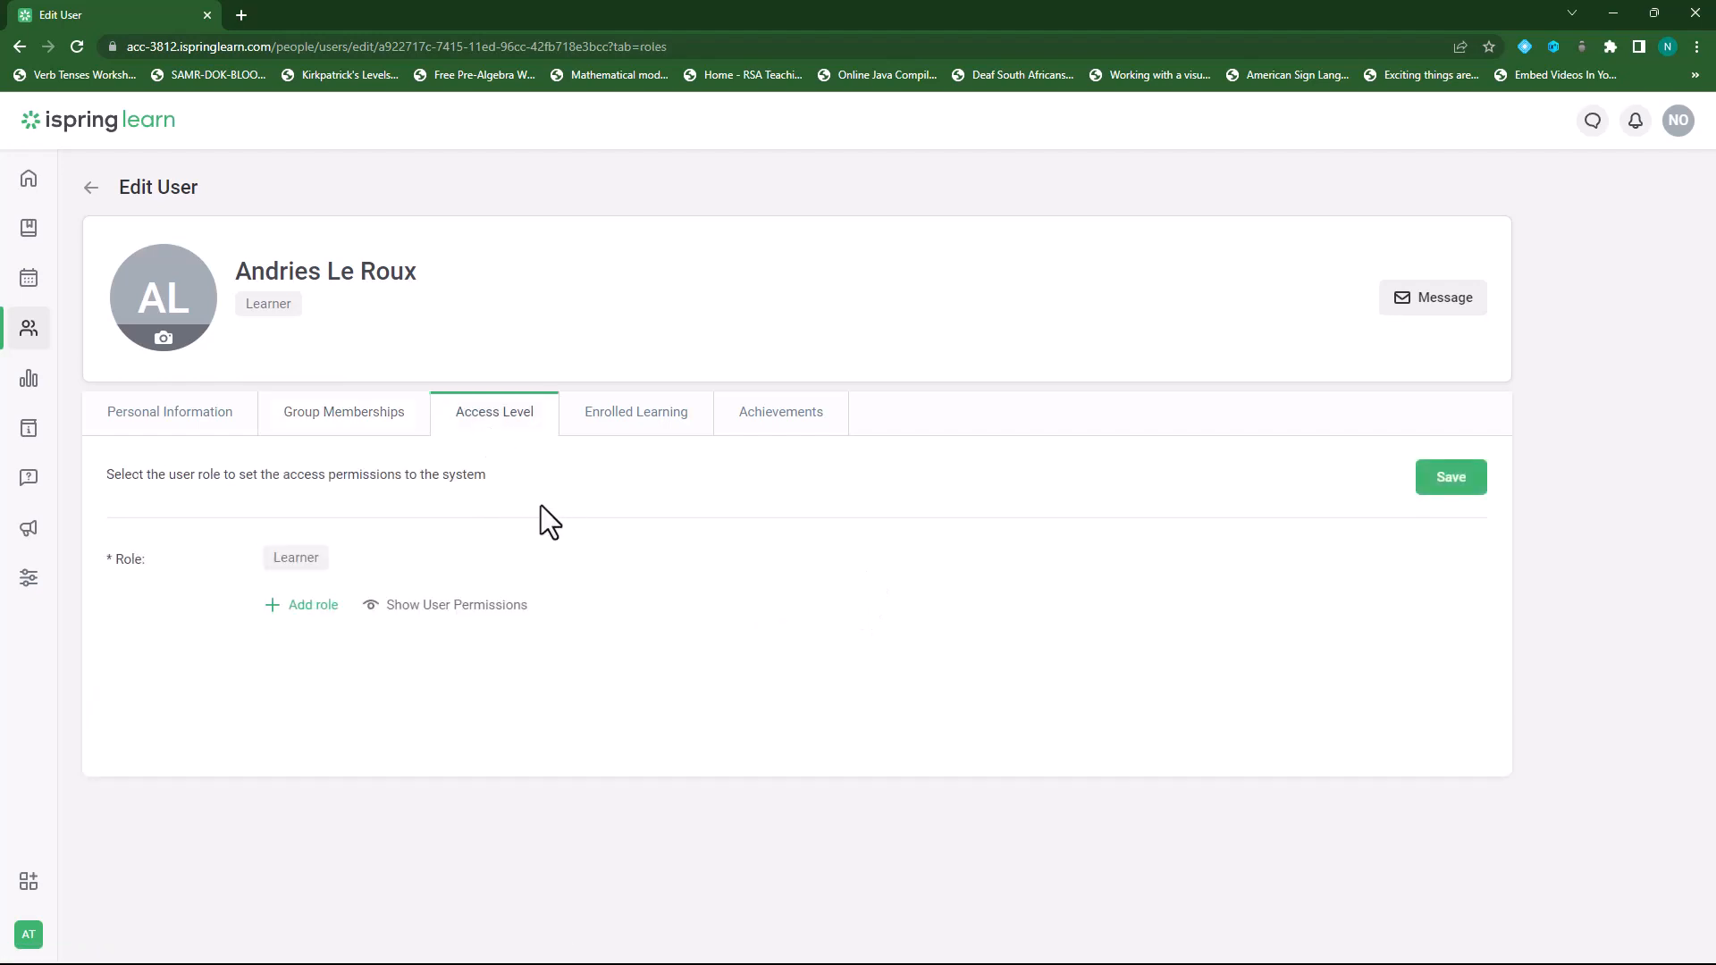
click(296, 611)
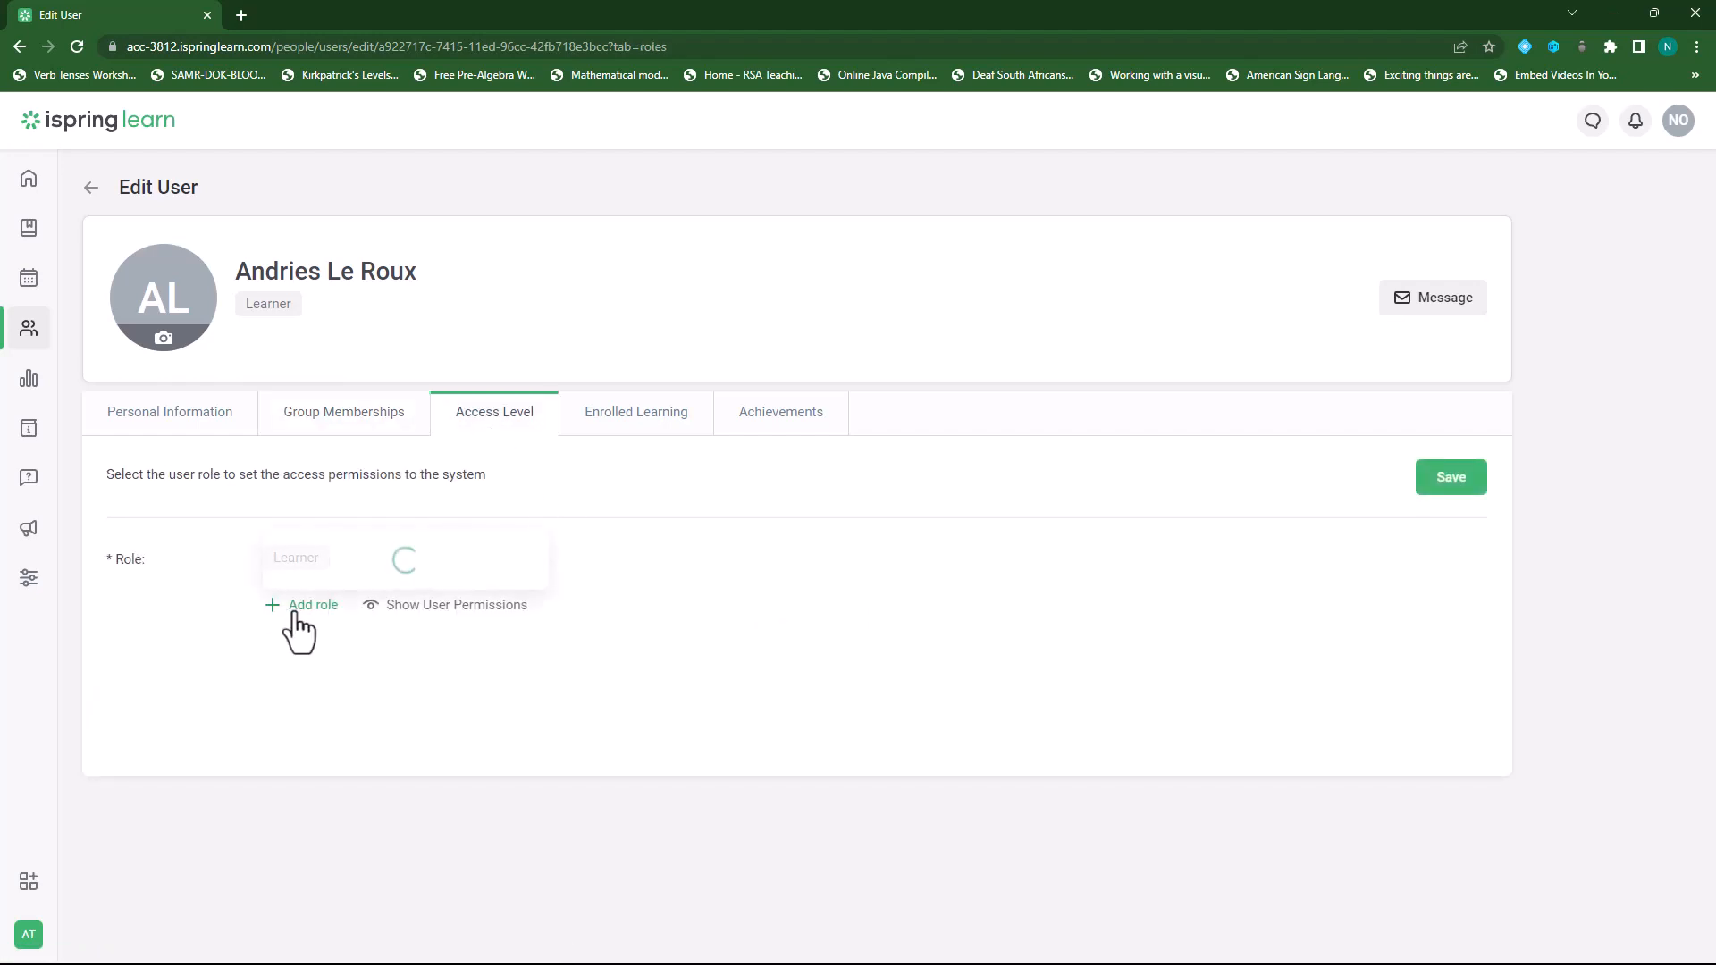
click(763, 586)
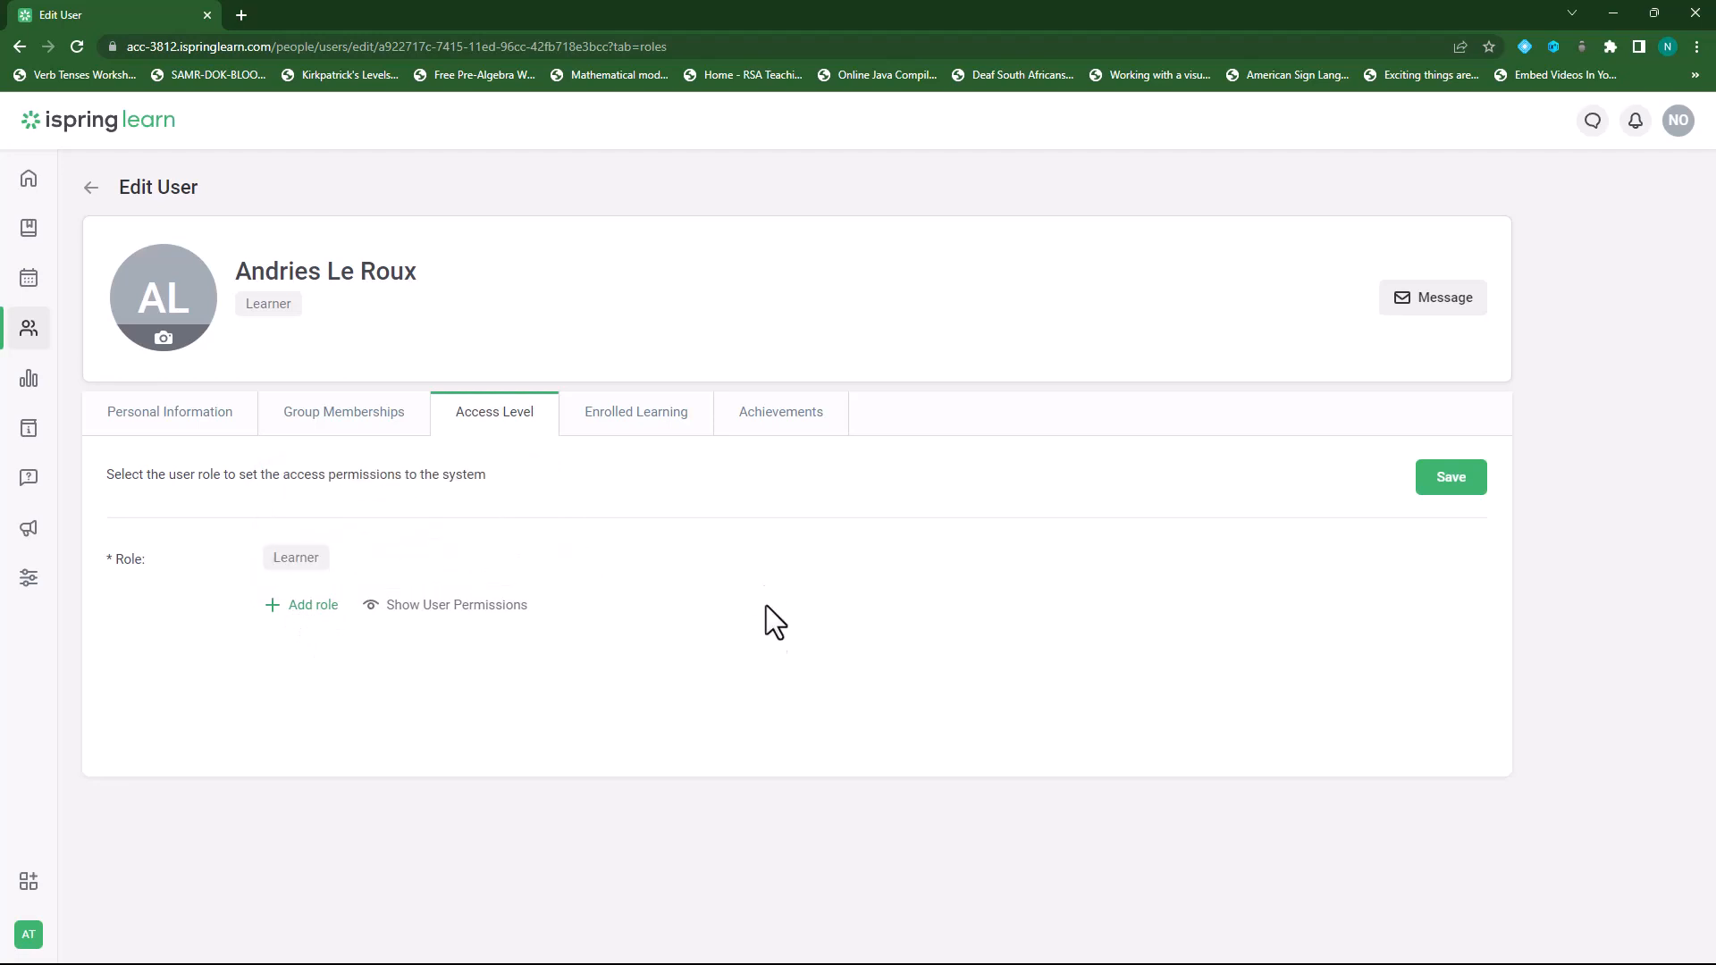
click(625, 426)
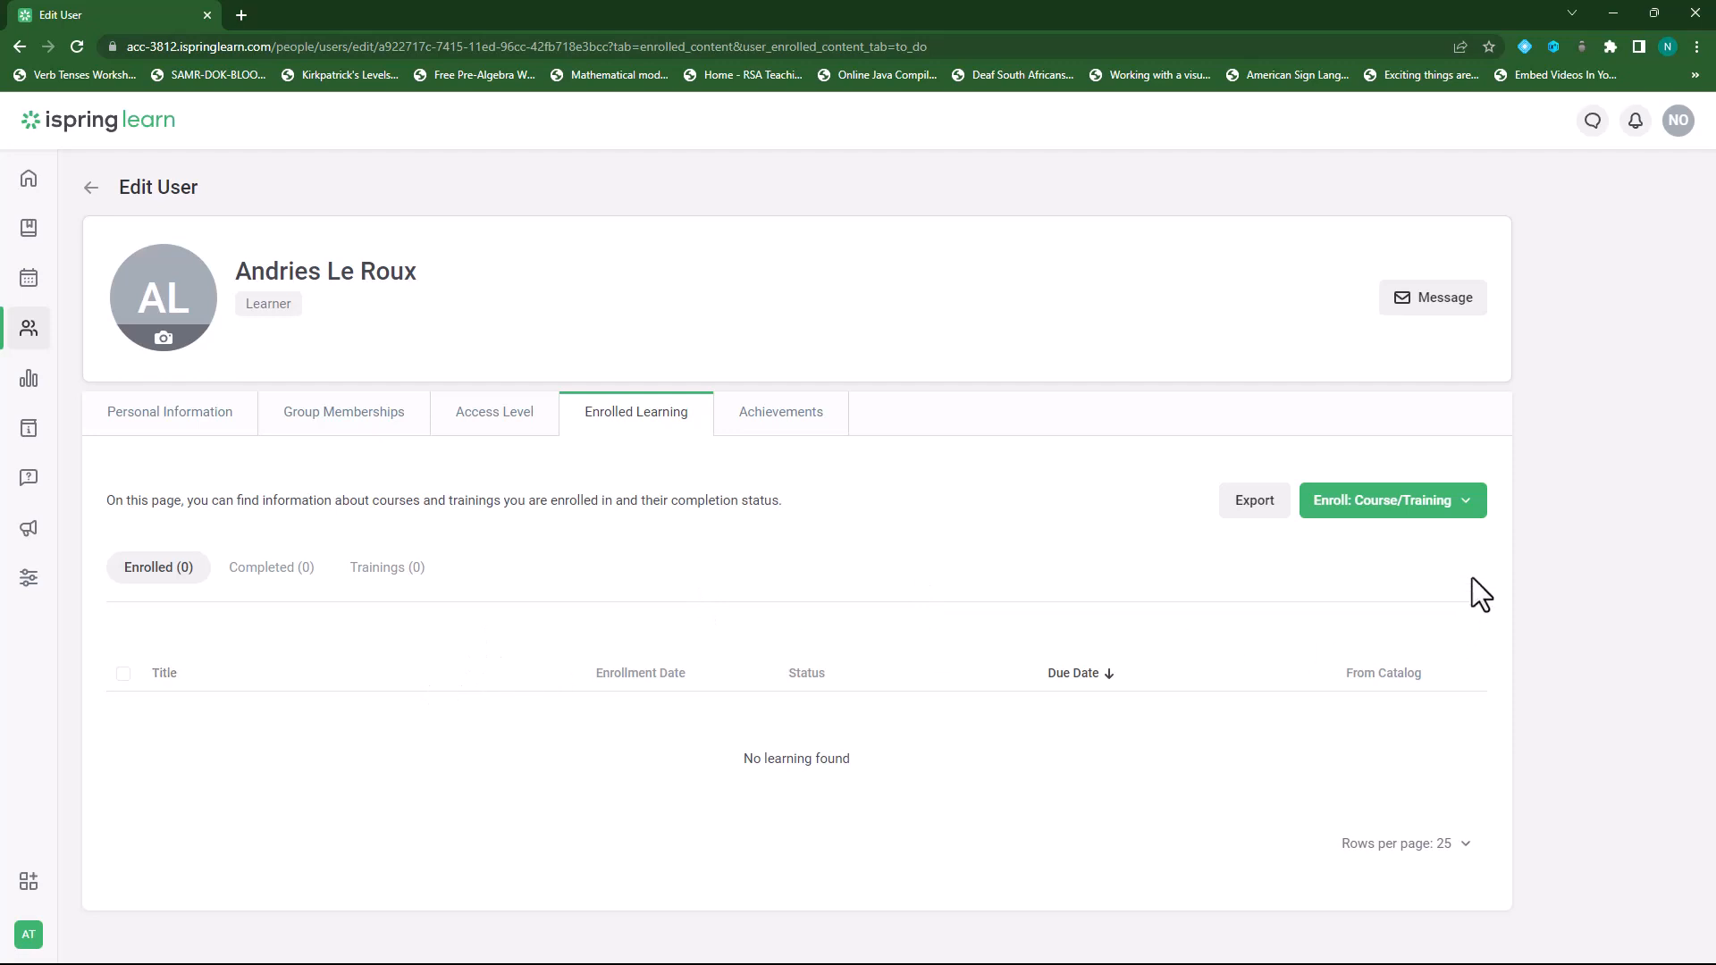
click(1465, 506)
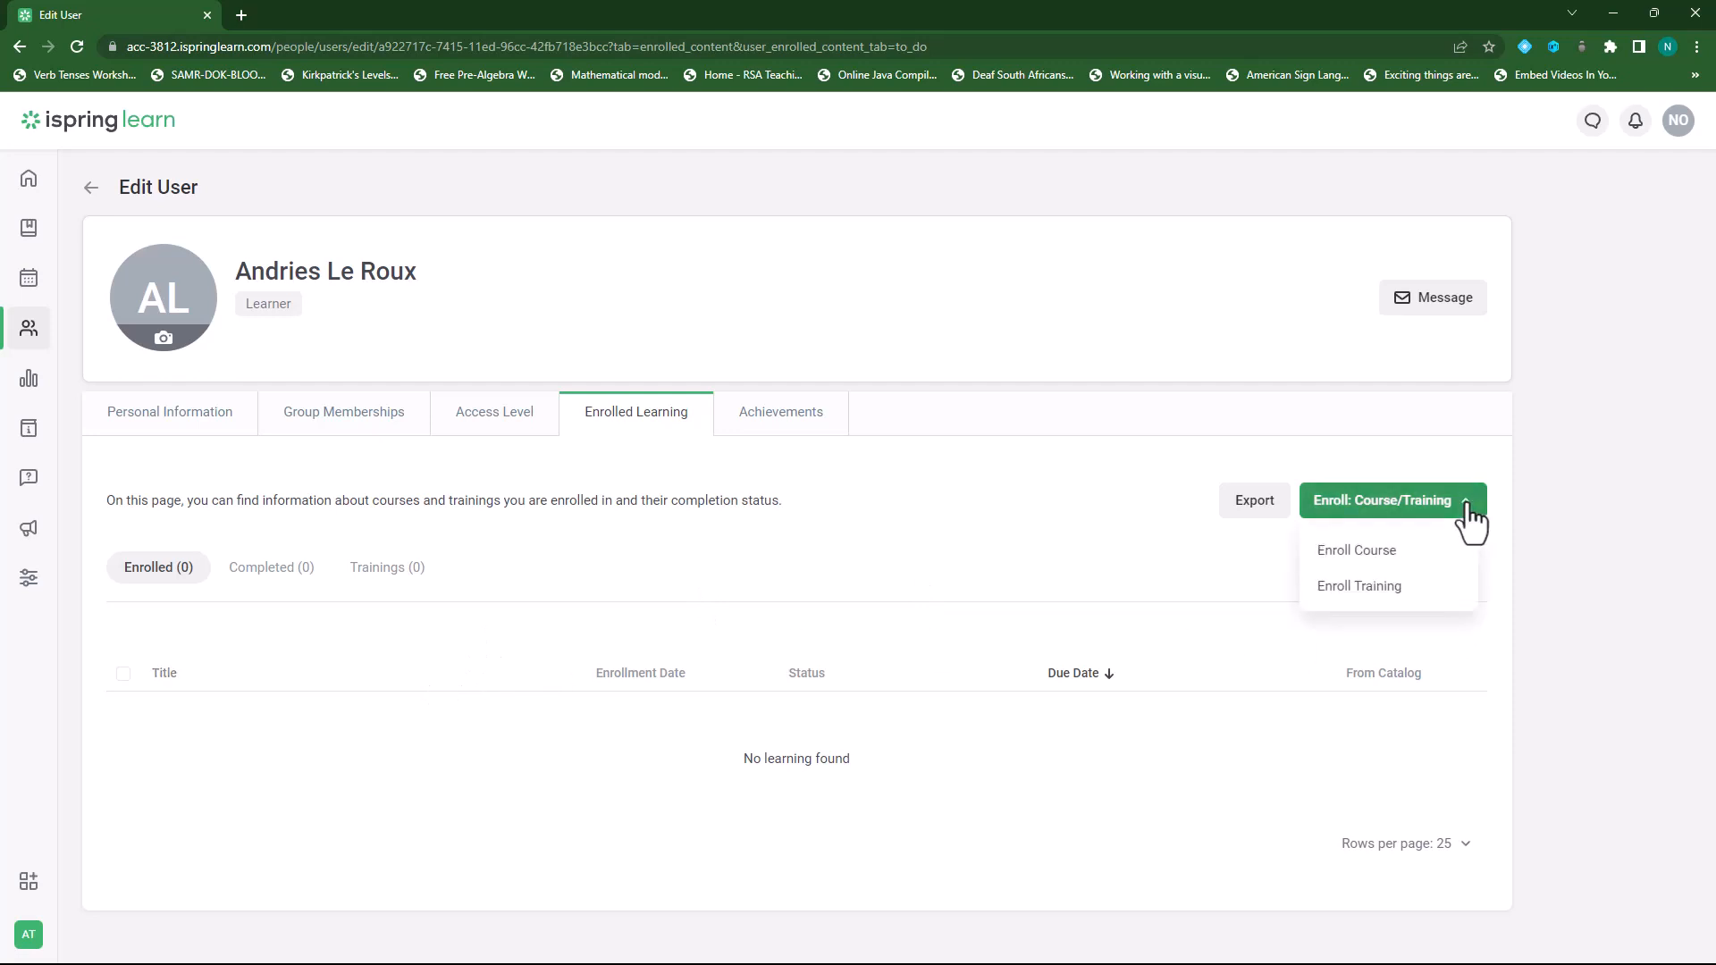
click(1367, 550)
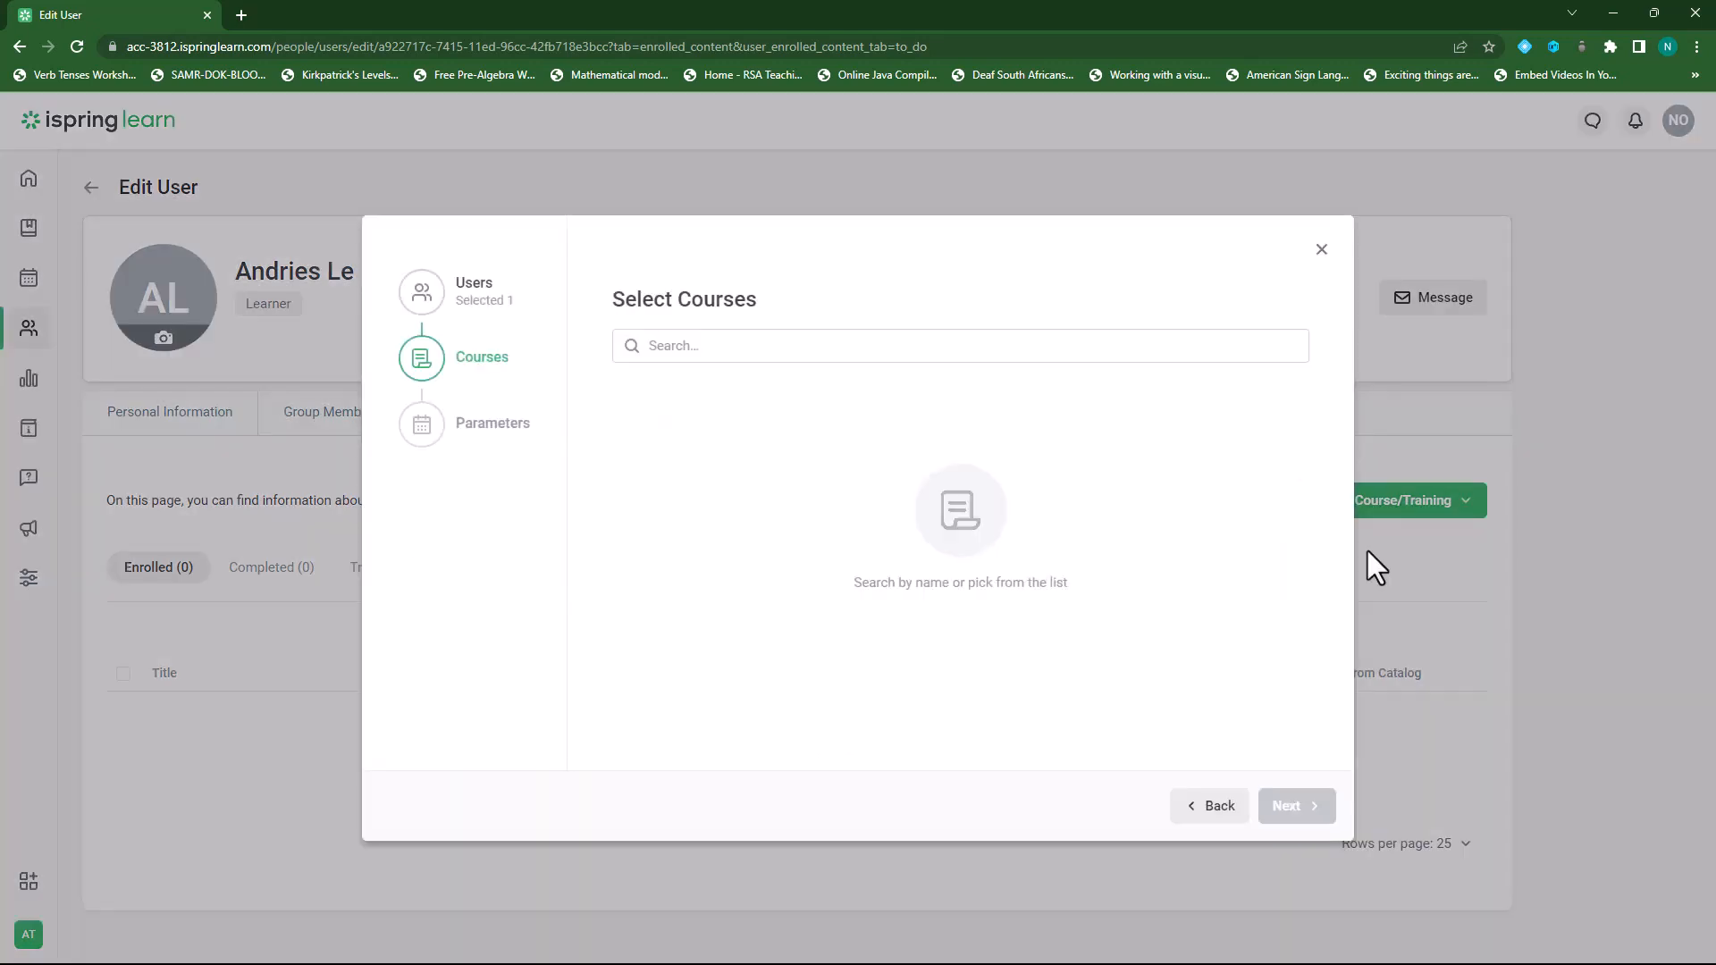
click(745, 355)
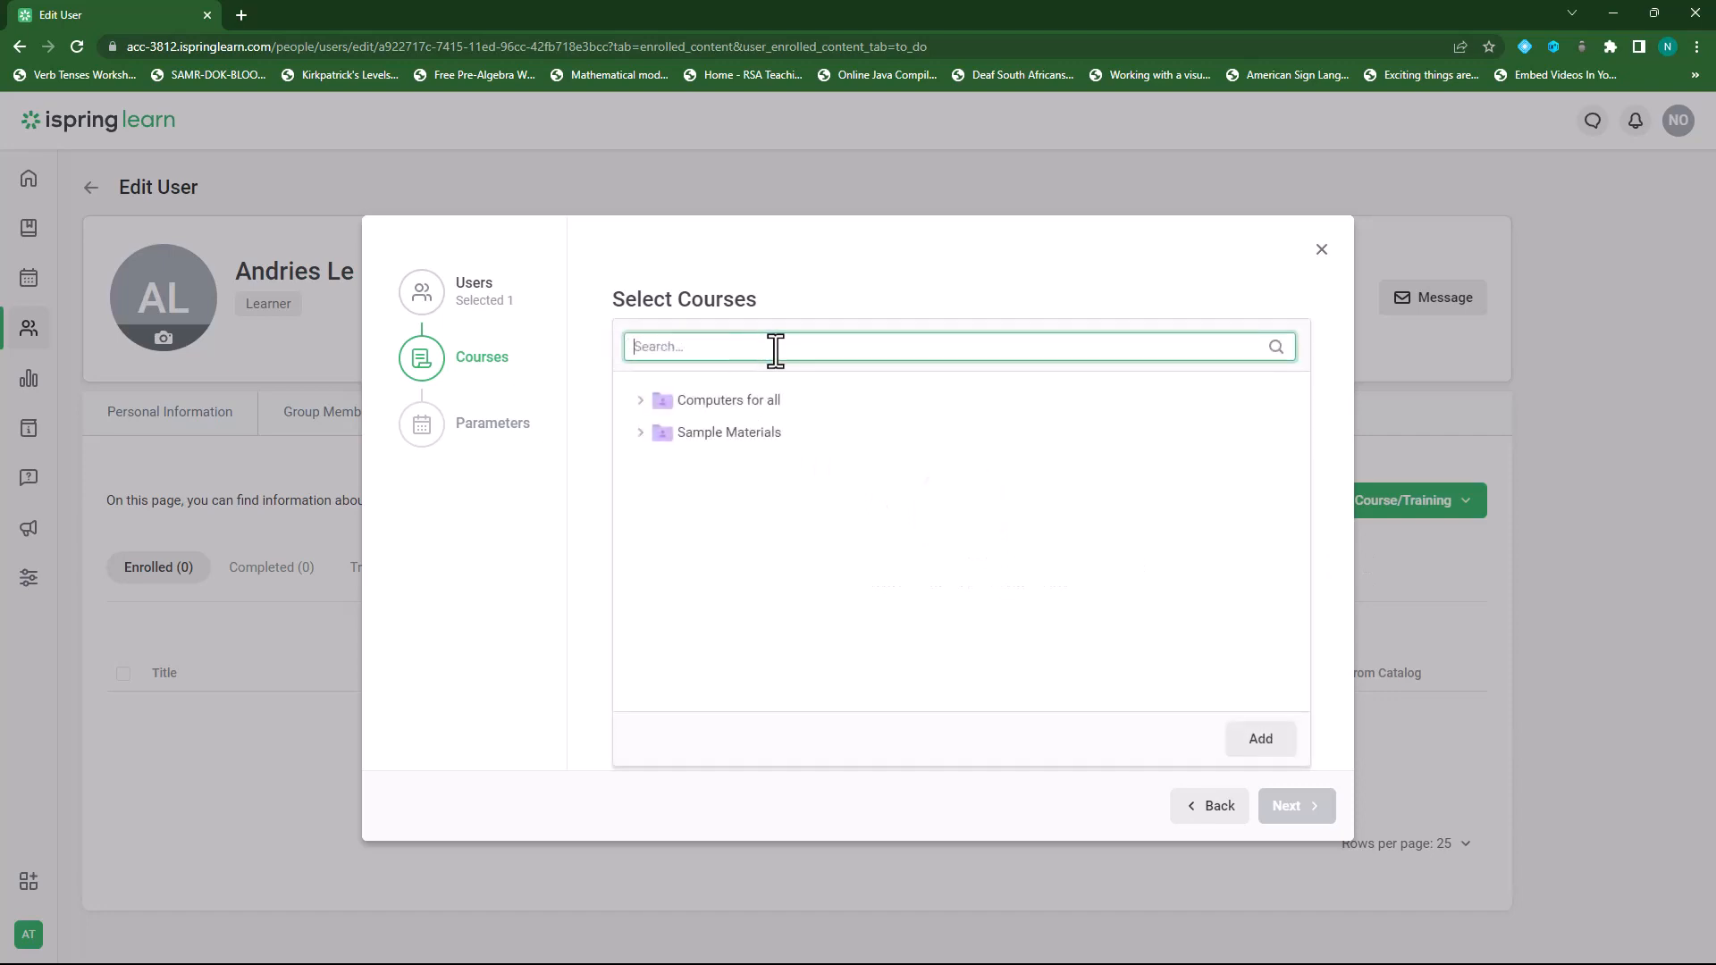
click(640, 399)
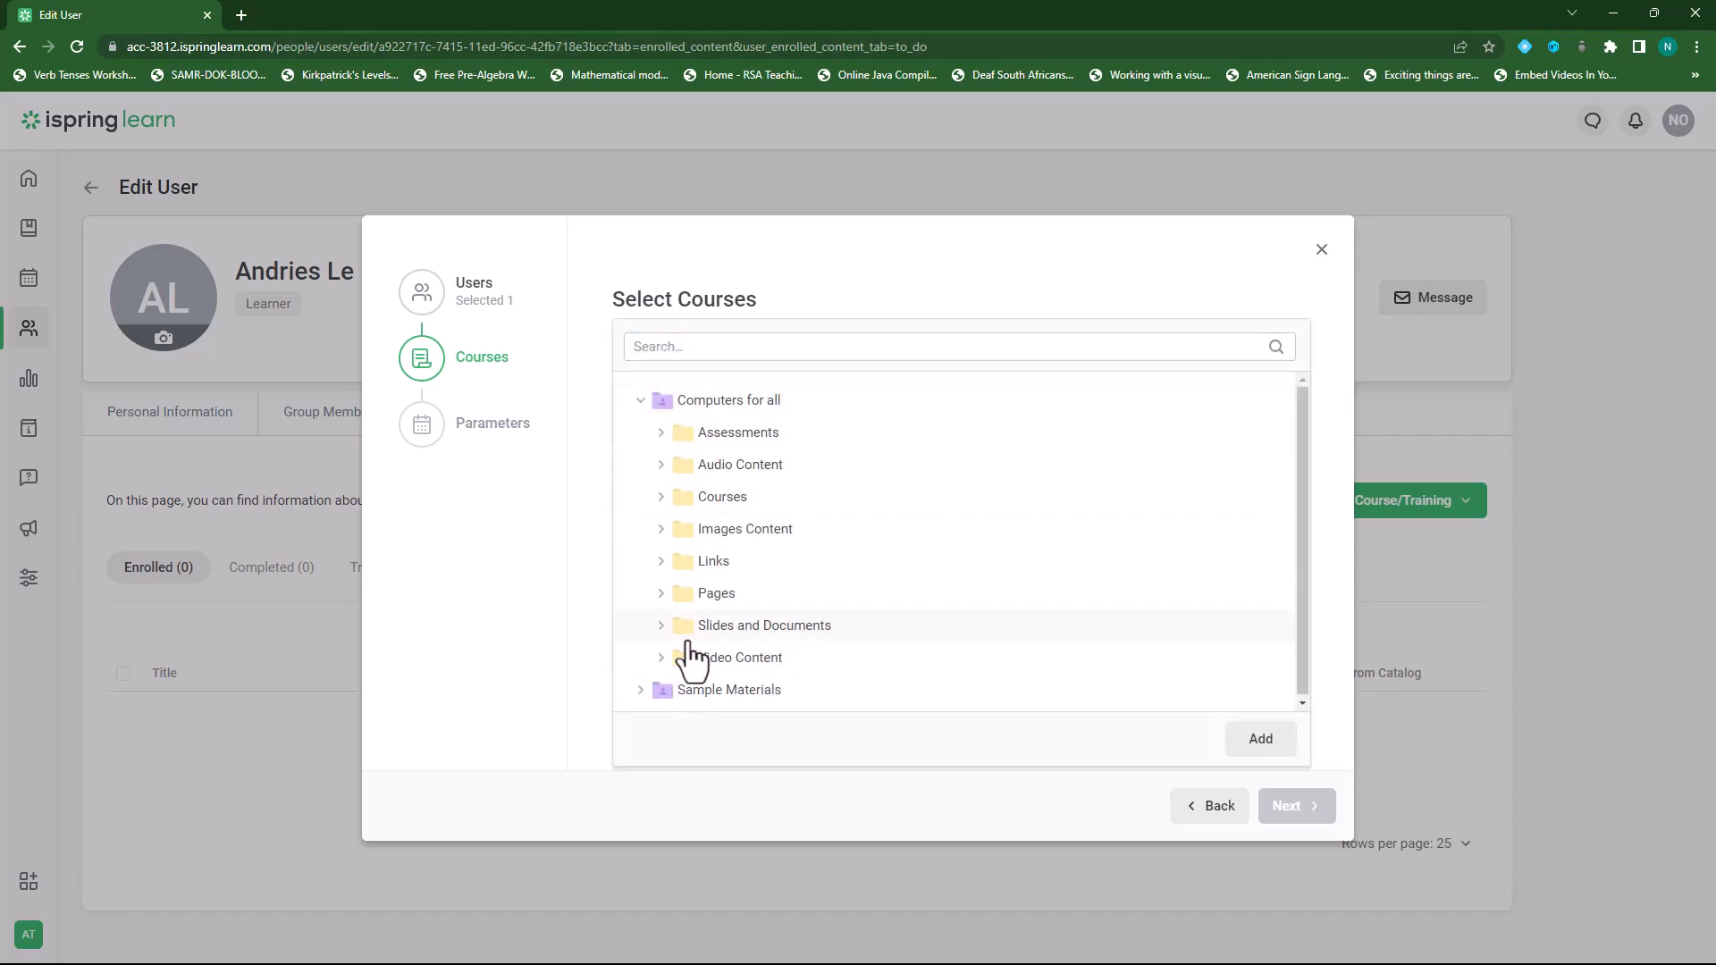
click(1322, 250)
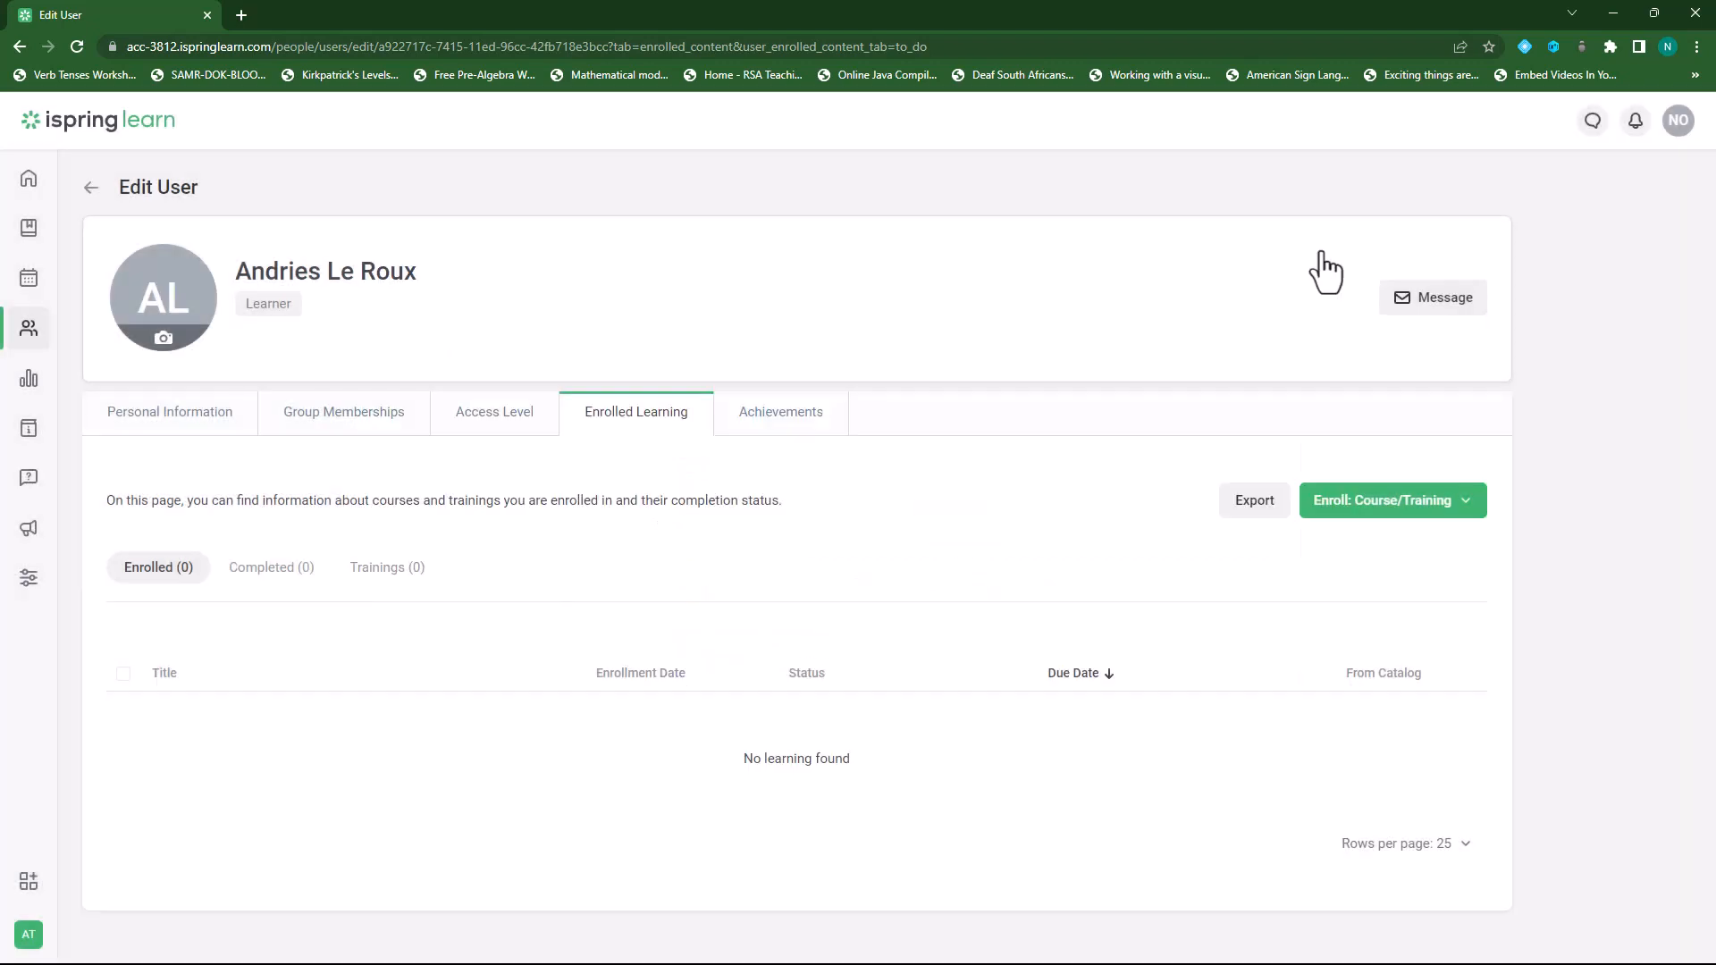
click(1463, 511)
click(1363, 590)
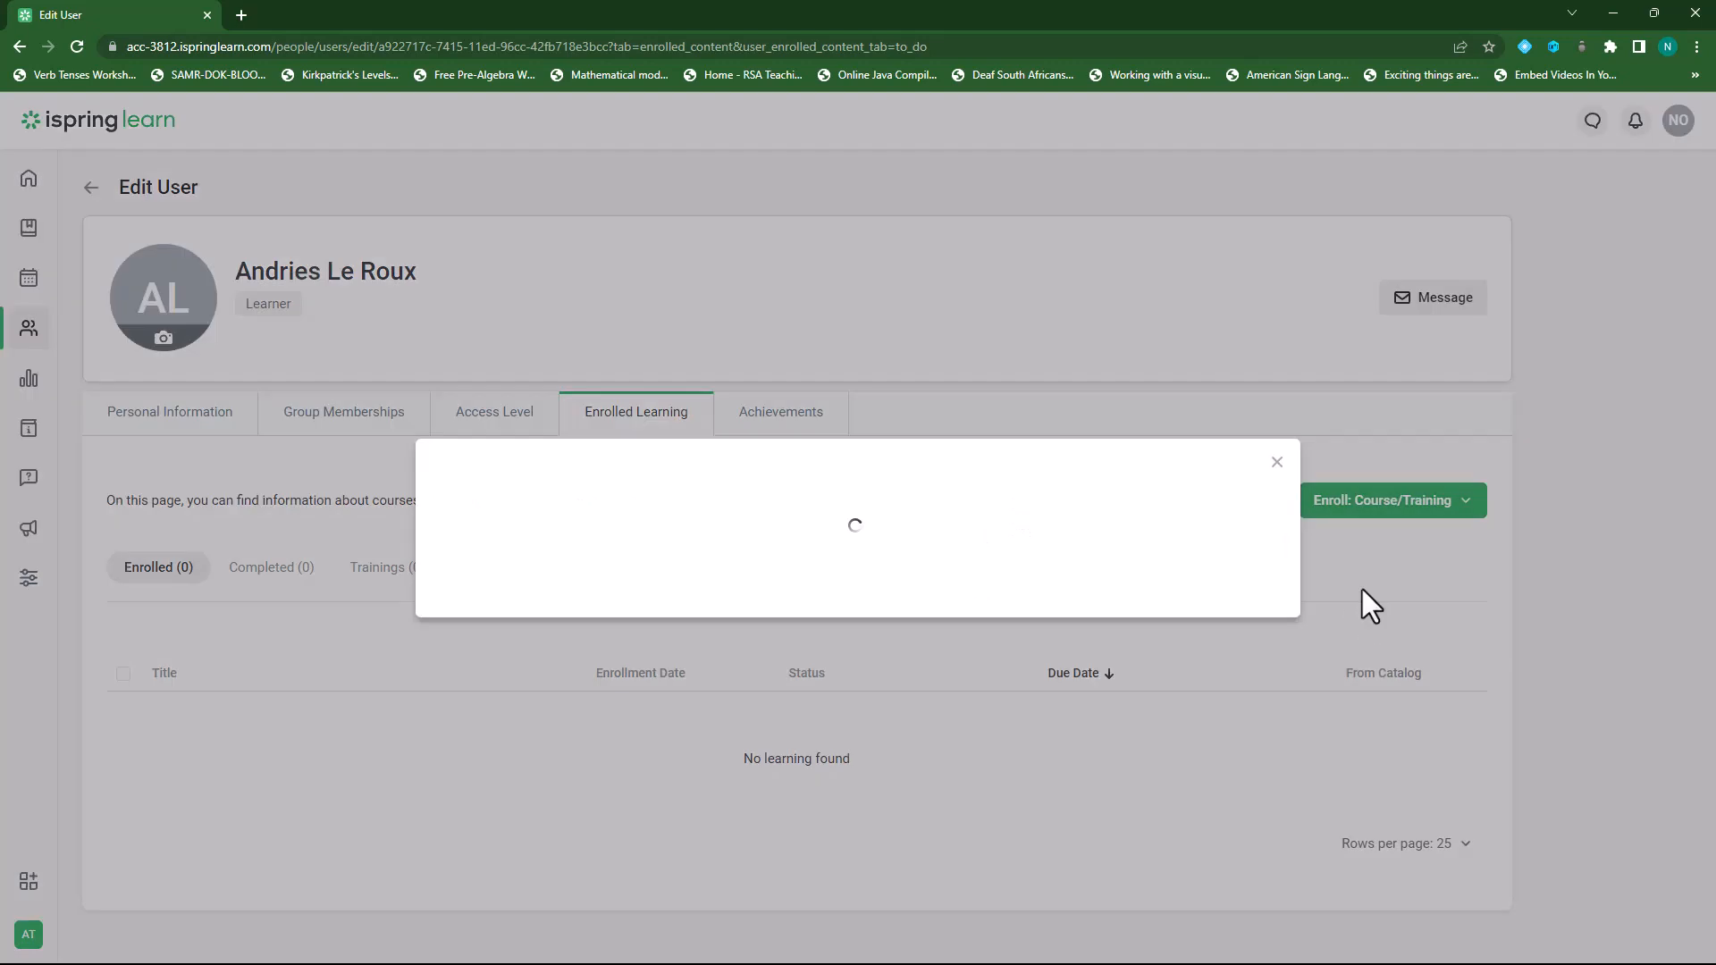
click(781, 351)
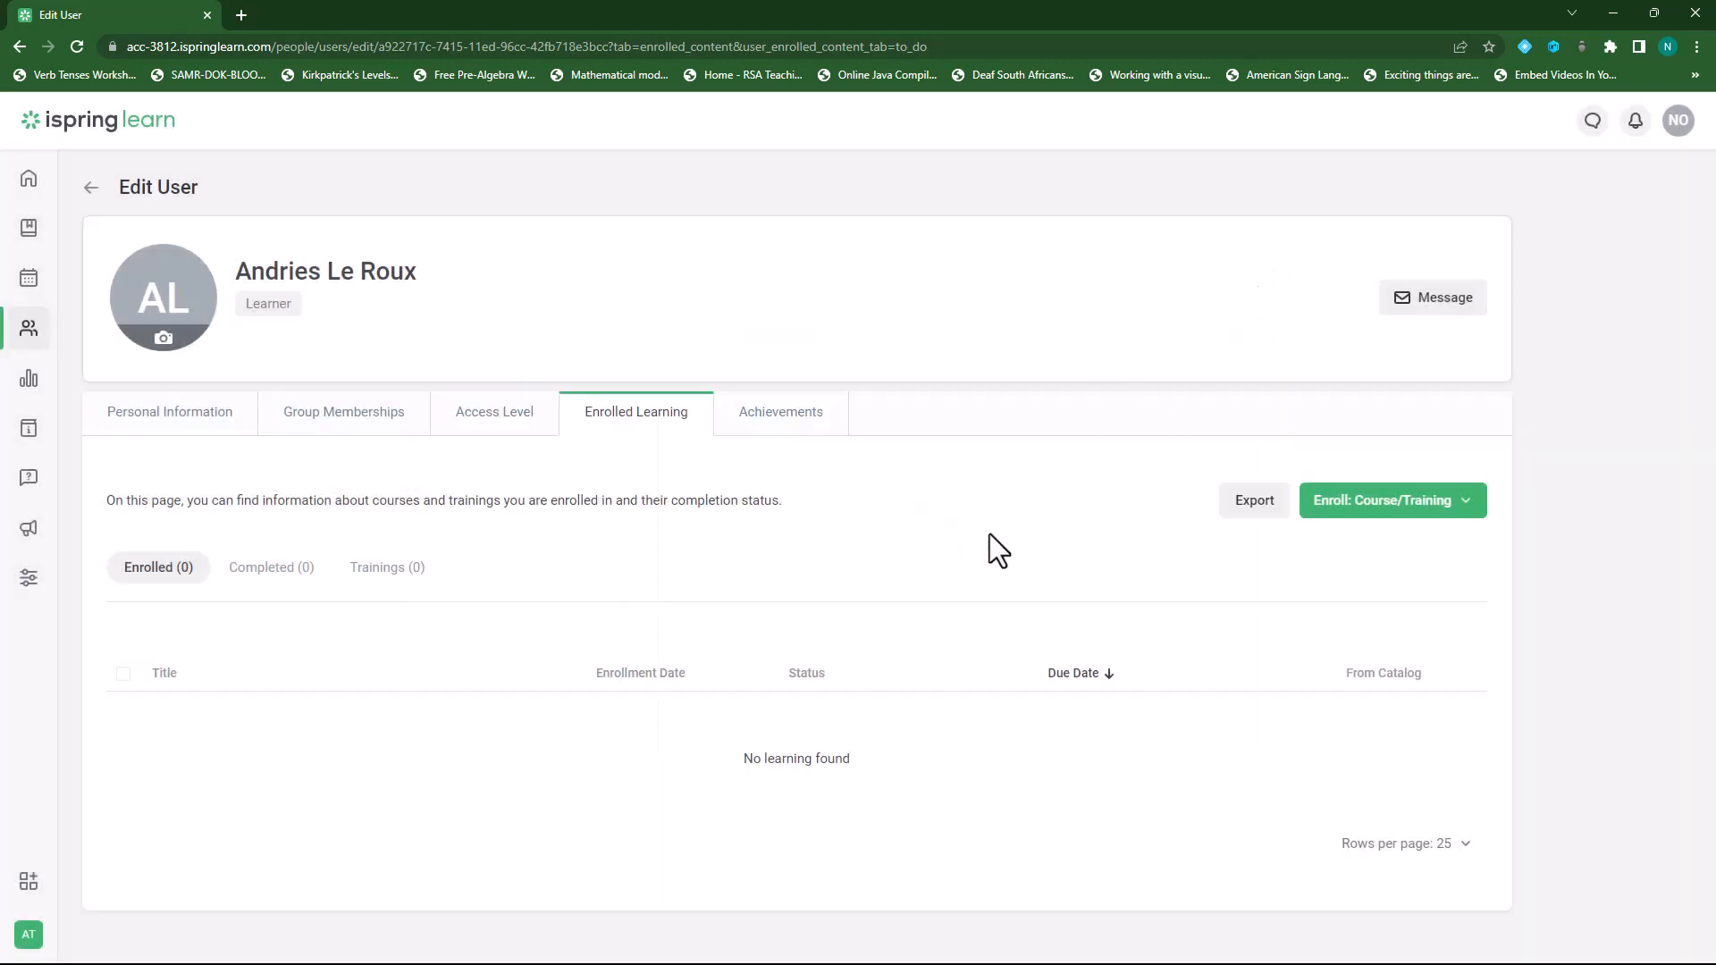
Return to the Users list, now totalling 2 users, and show the Export/Import options.
click(28, 328)
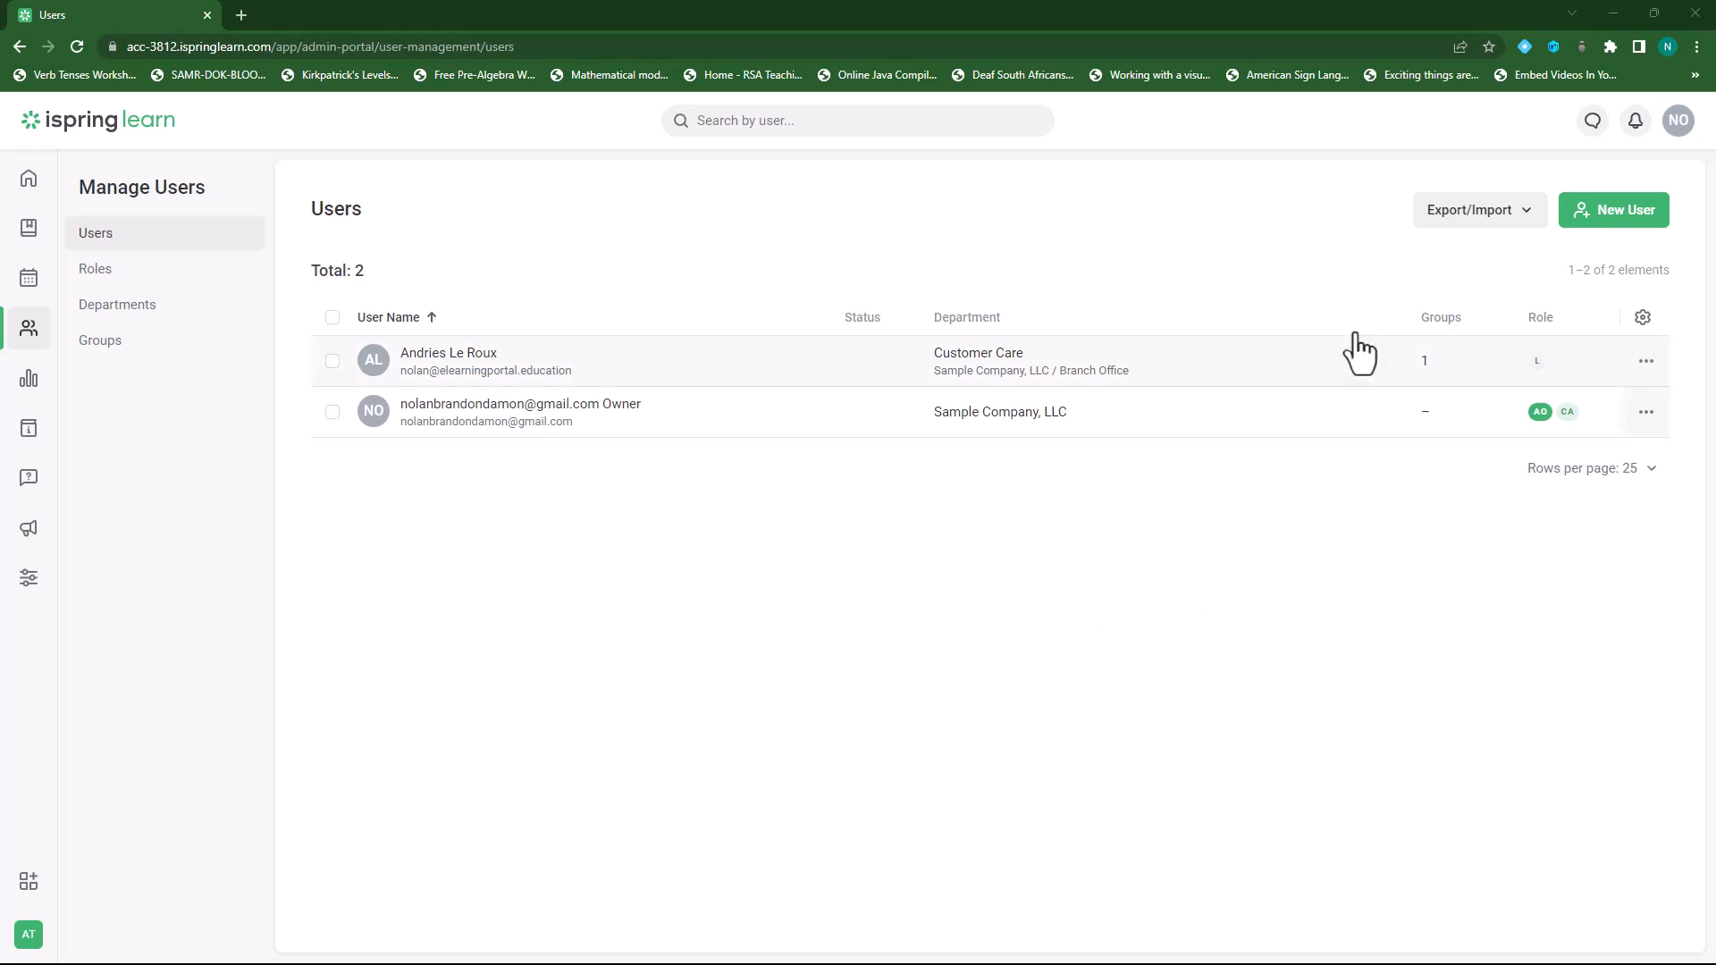
click(1525, 214)
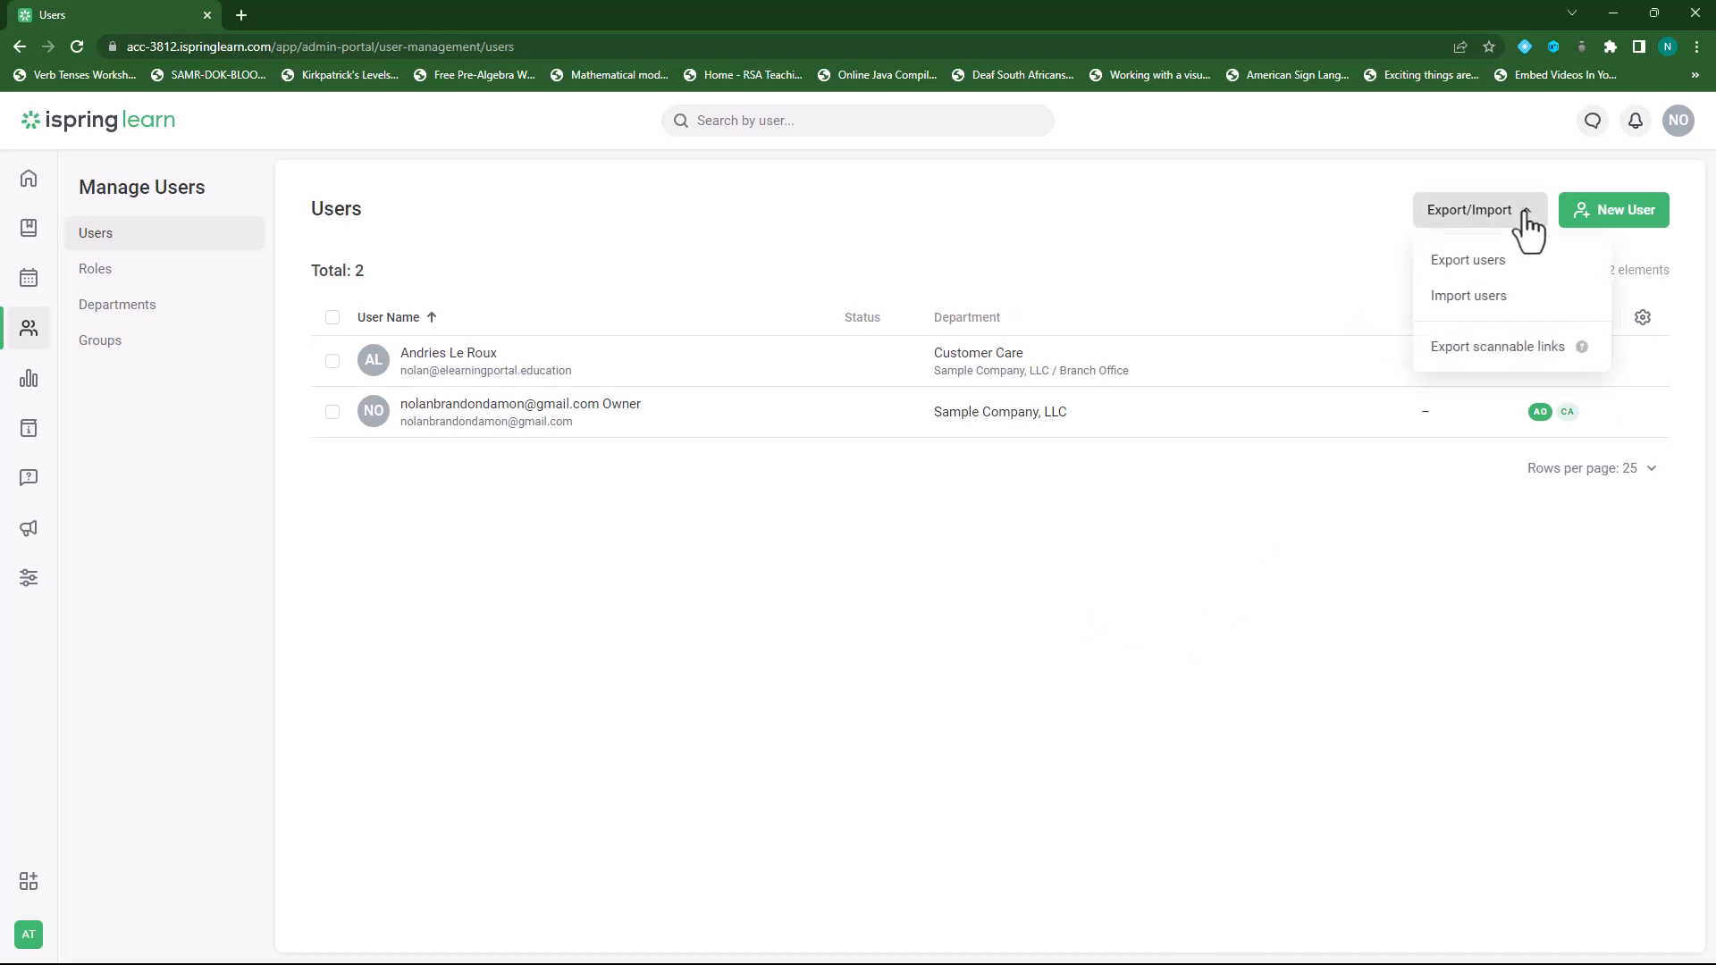
Download the Import users template and open template.xlsx in Excel.
click(1487, 298)
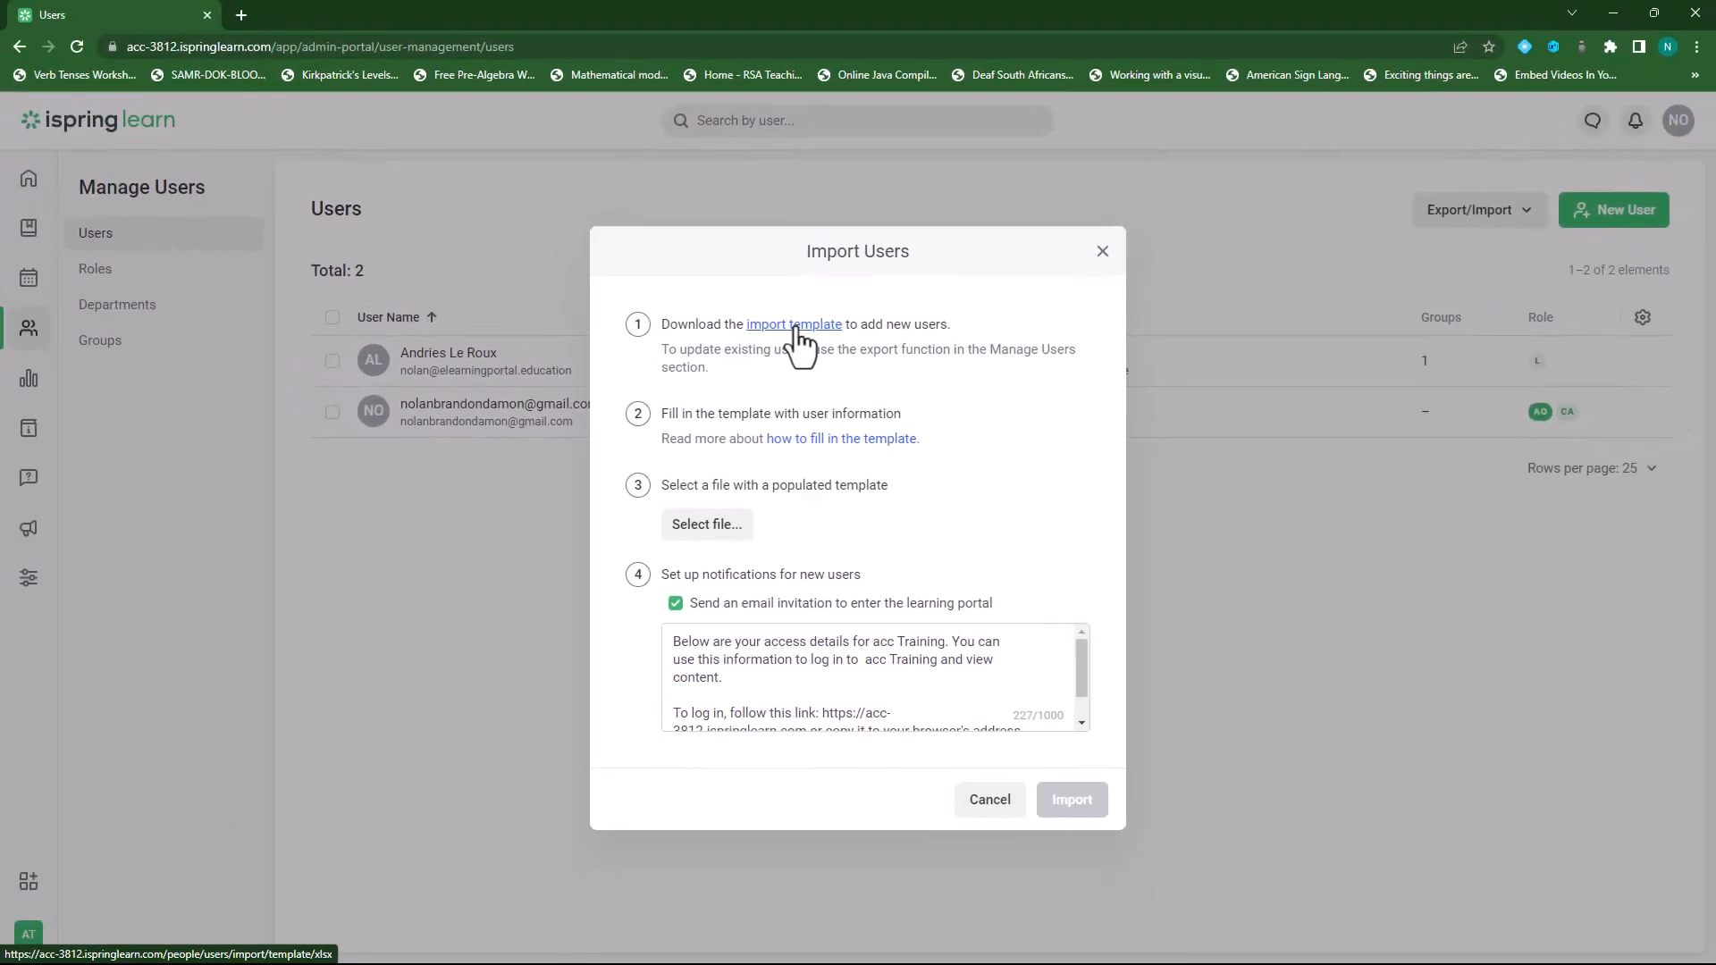
click(793, 324)
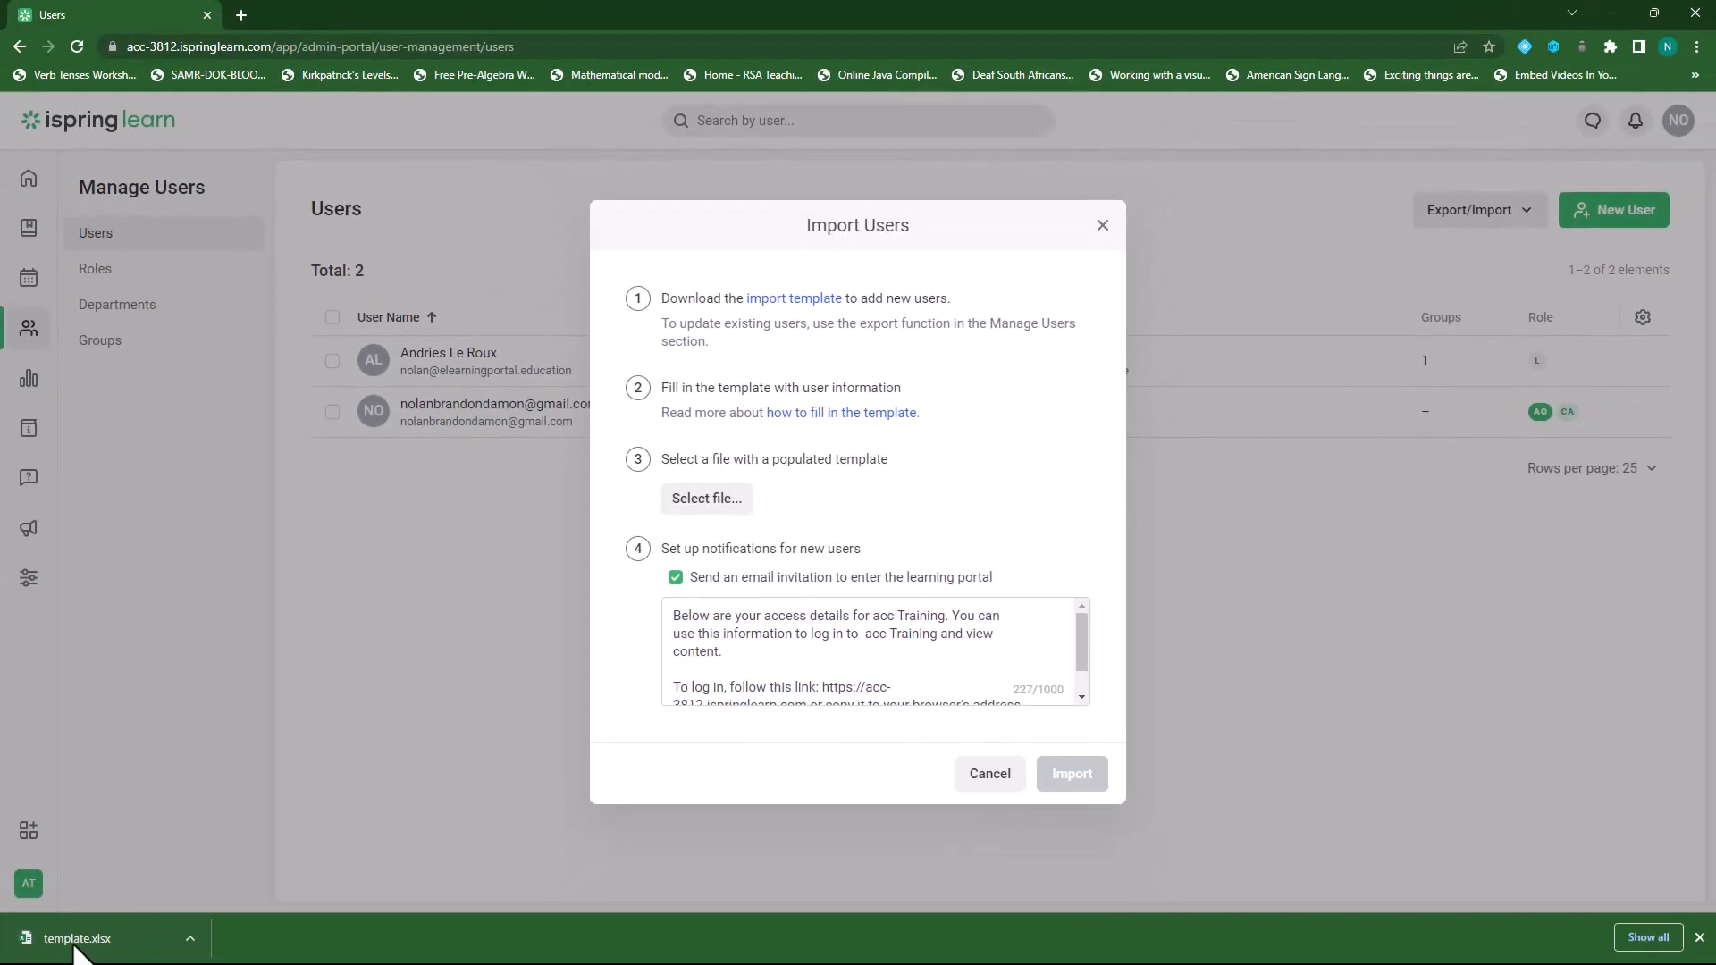
click(75, 940)
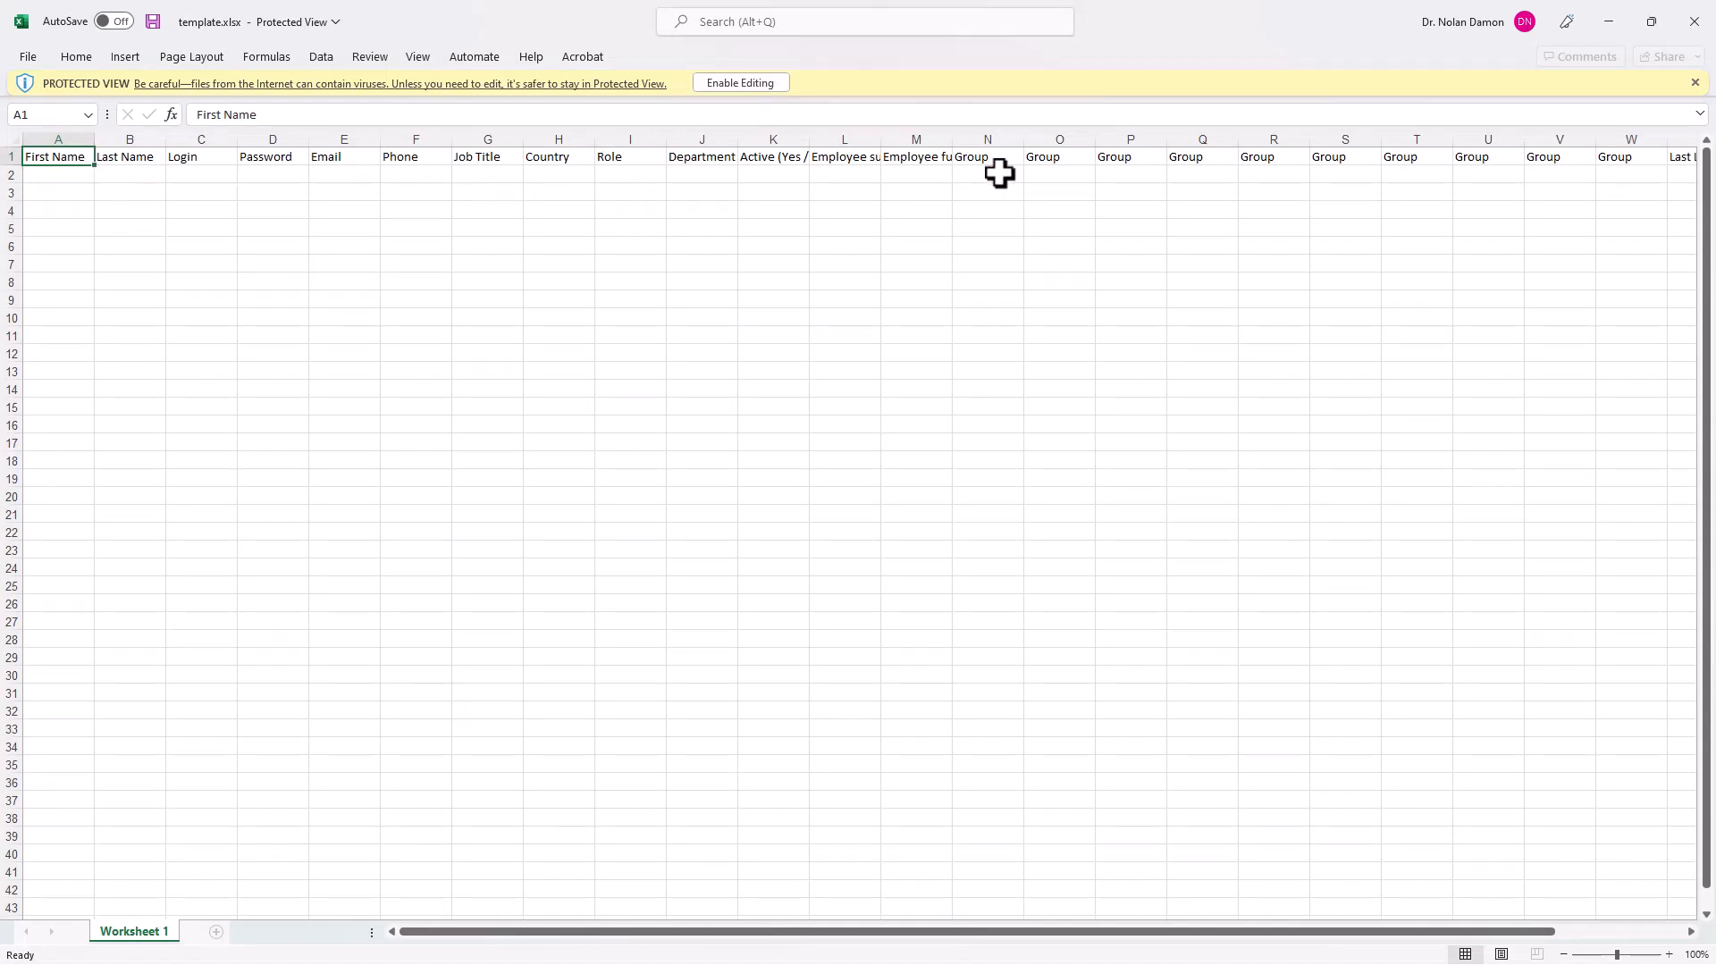
Enable editing in the downloaded template and widen columns L and M to show their headers.
click(738, 86)
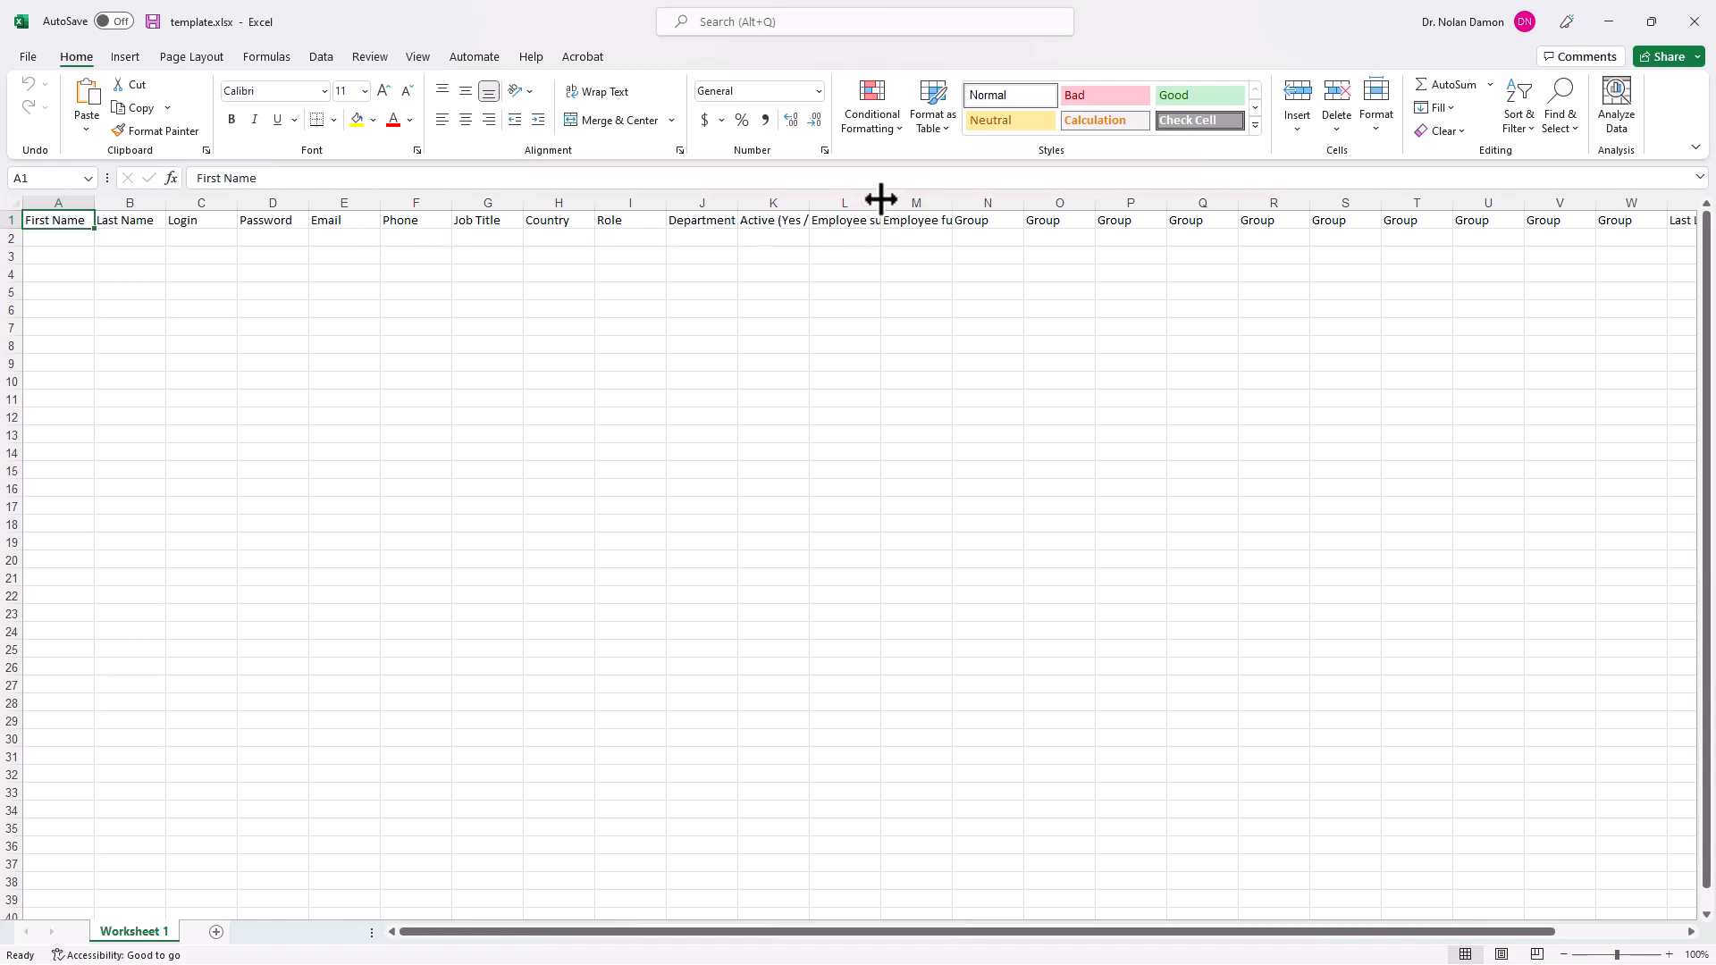
drag(880, 203, 948, 199)
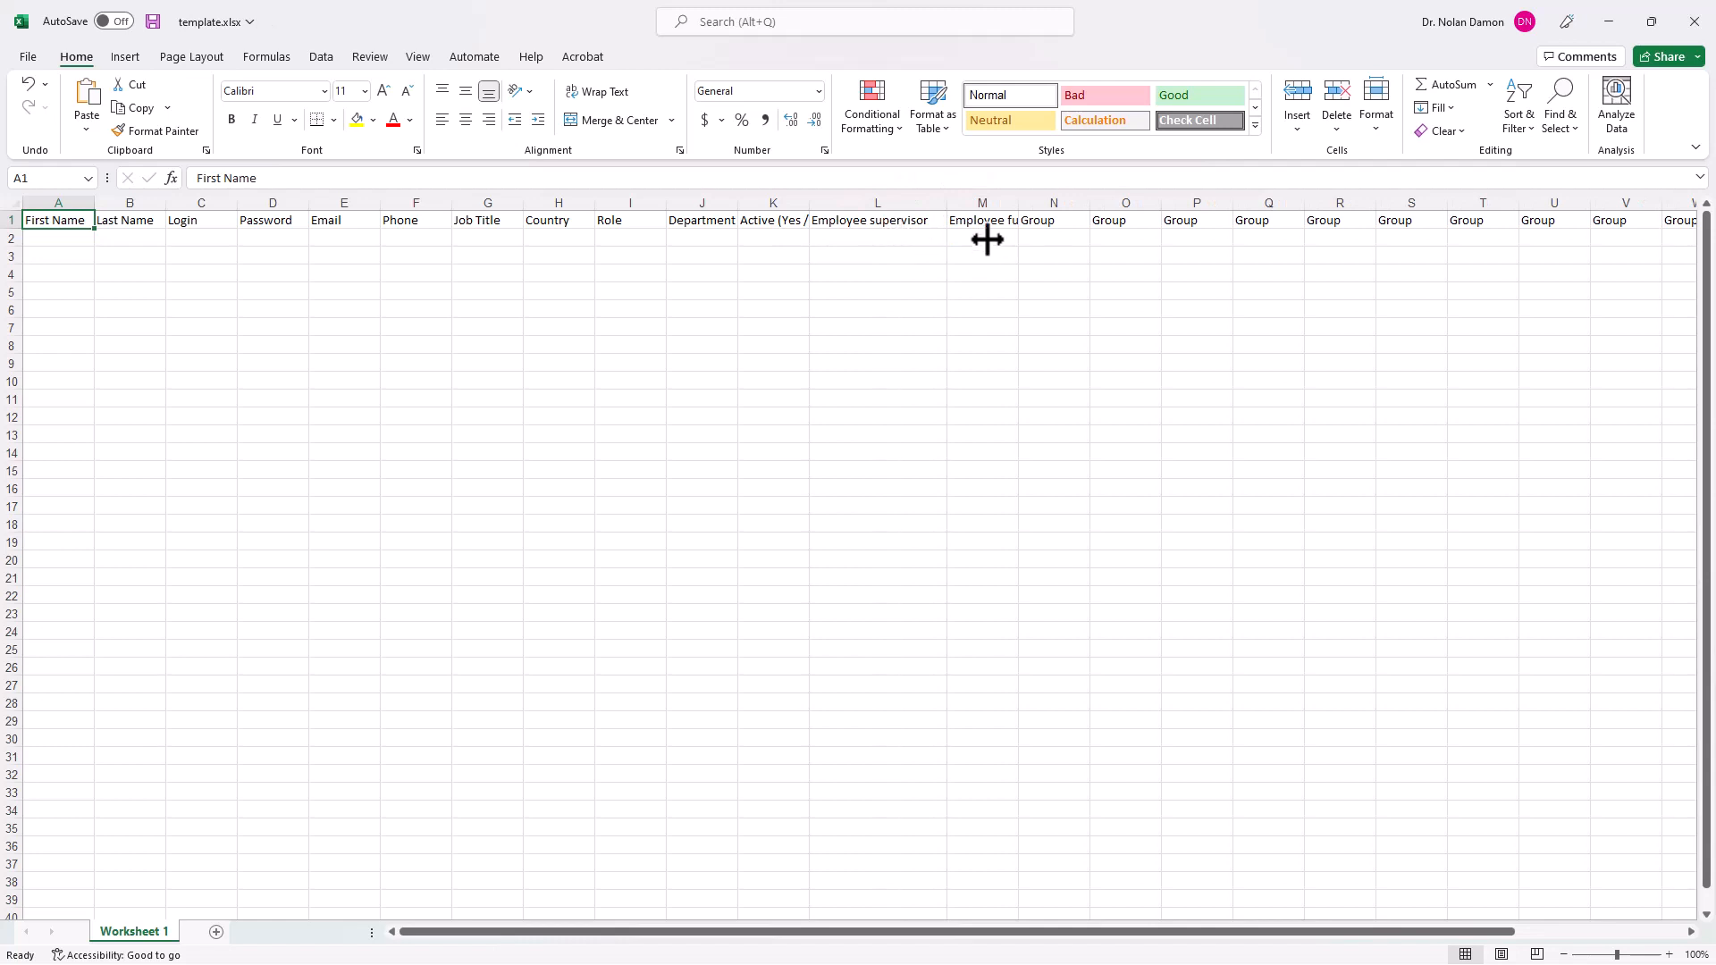
drag(1018, 203, 1103, 203)
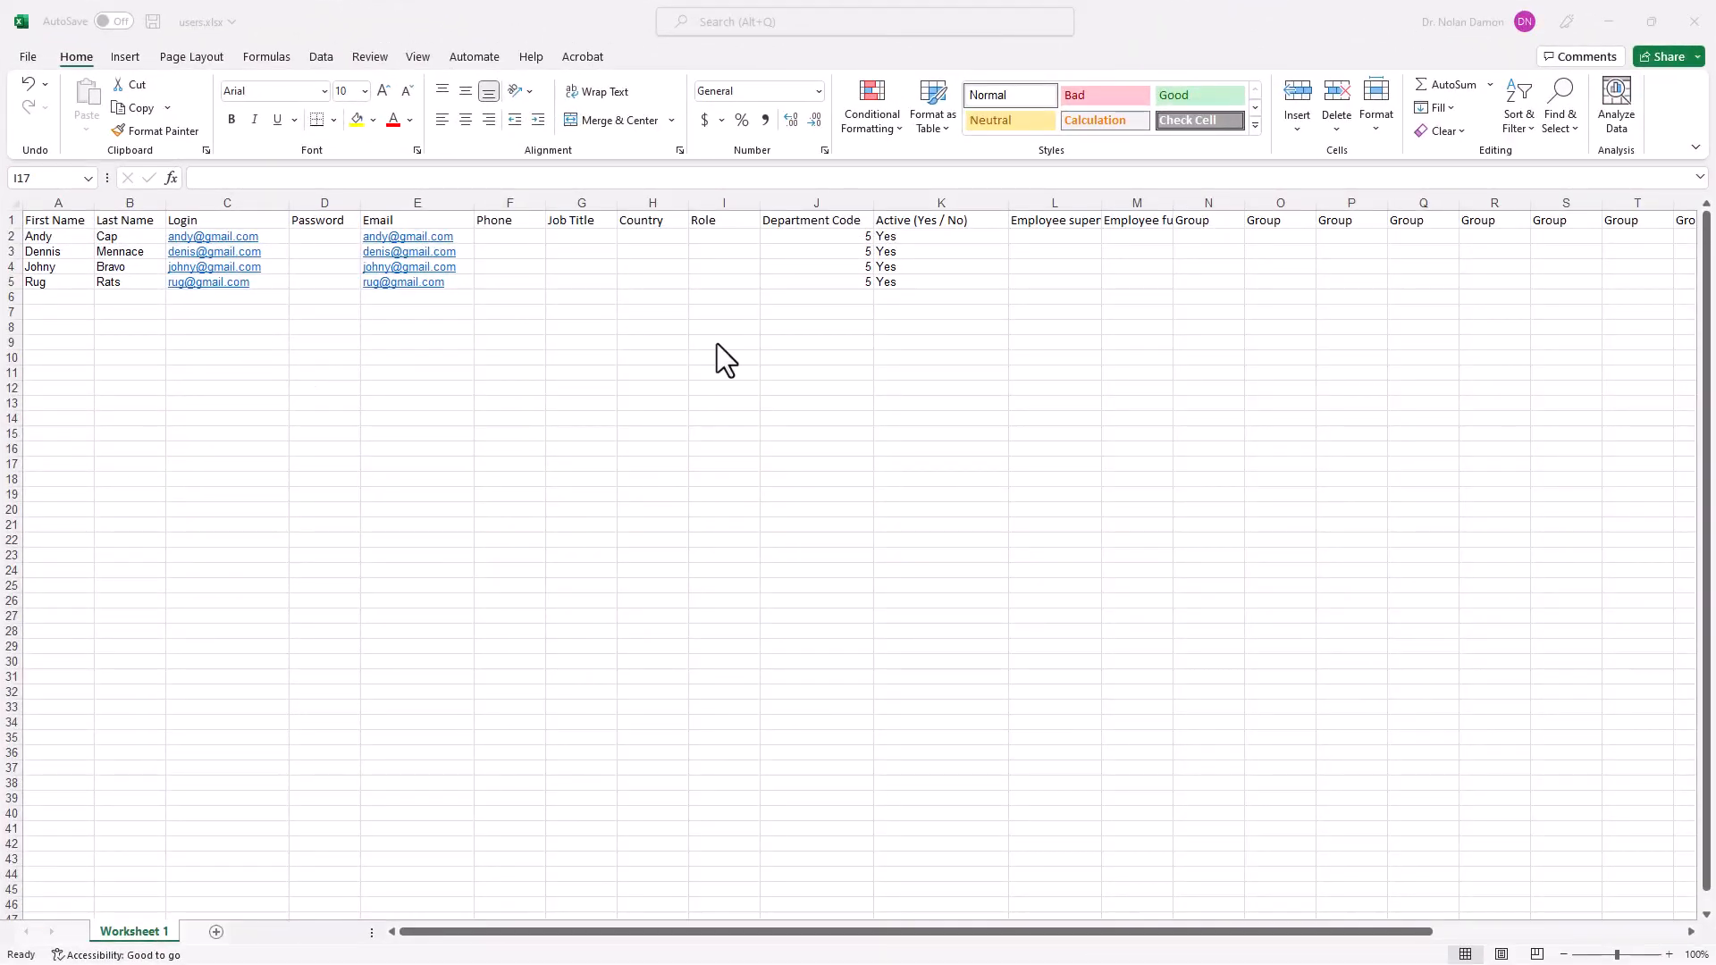
Save the filled workbook of four learners as users.xlsx, then close Excel and the file browser.
click(28, 57)
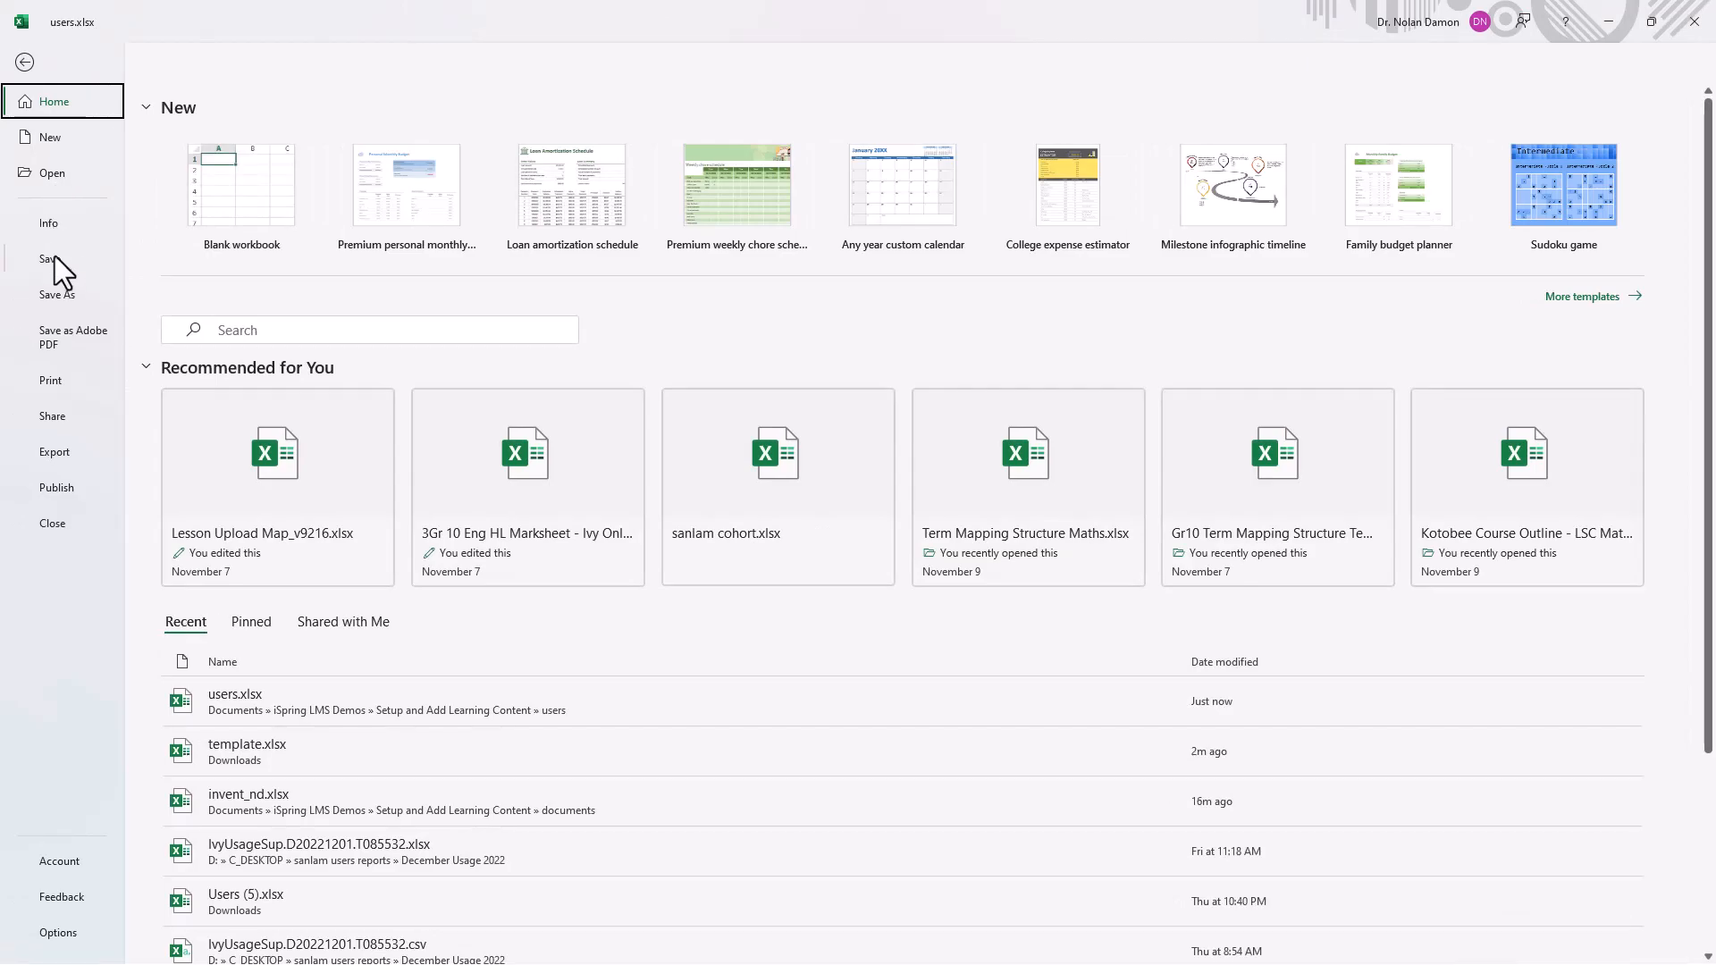
click(55, 258)
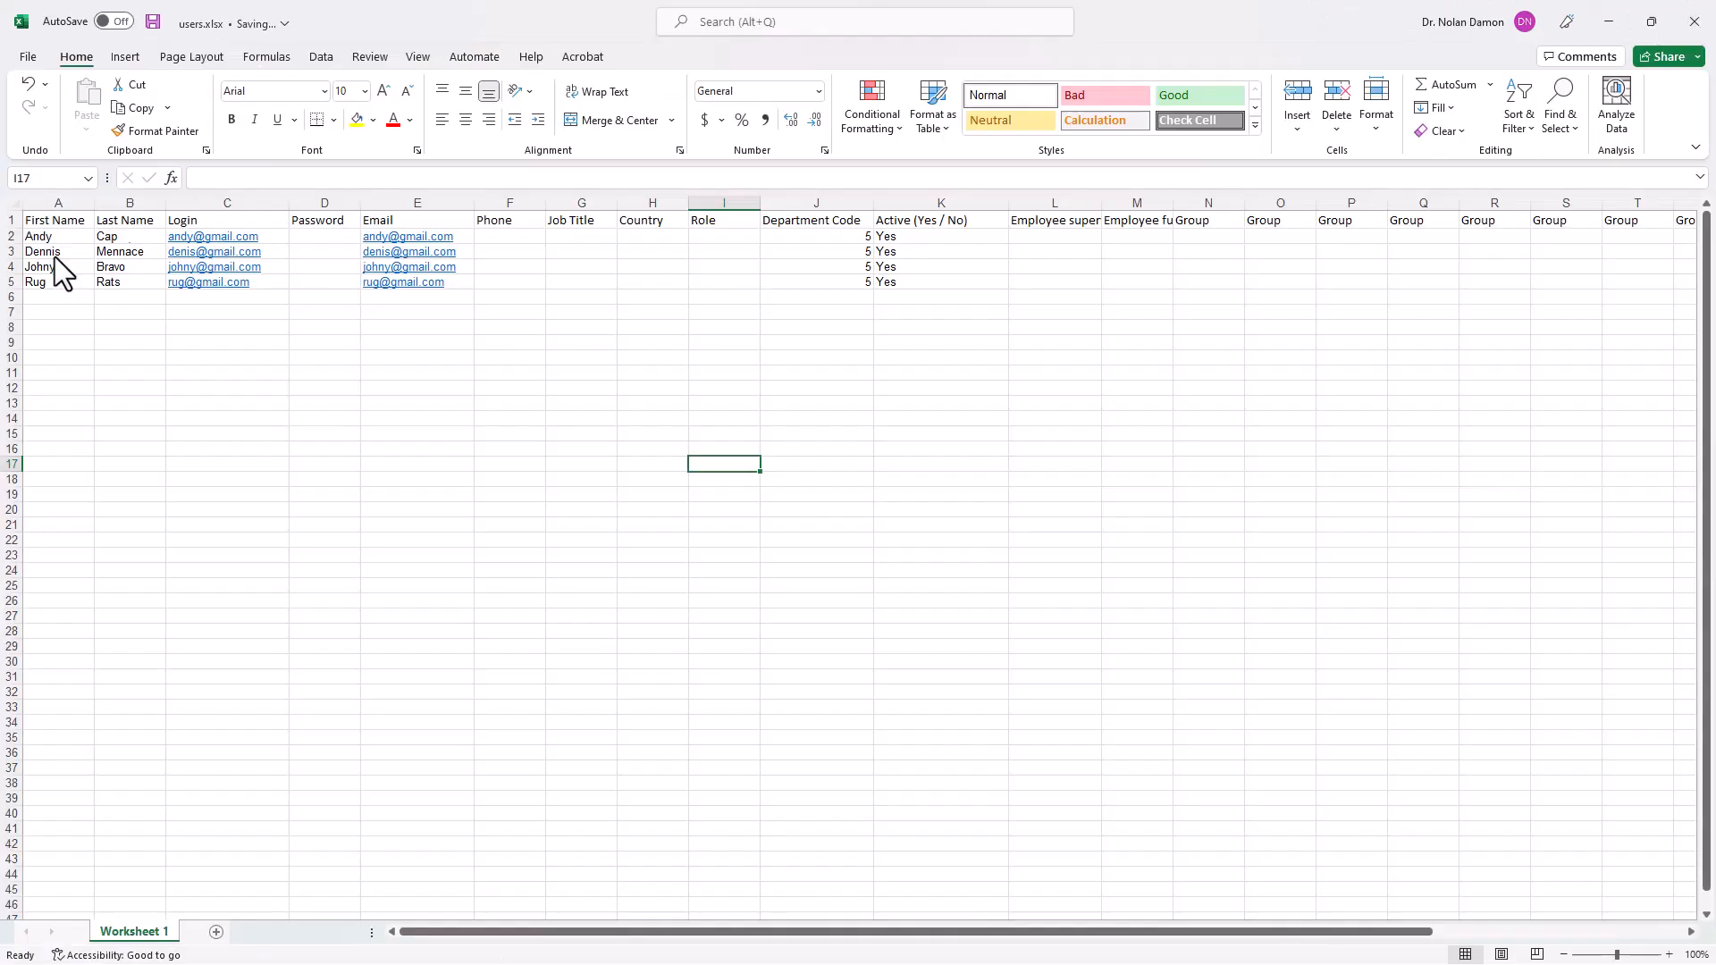
click(1705, 25)
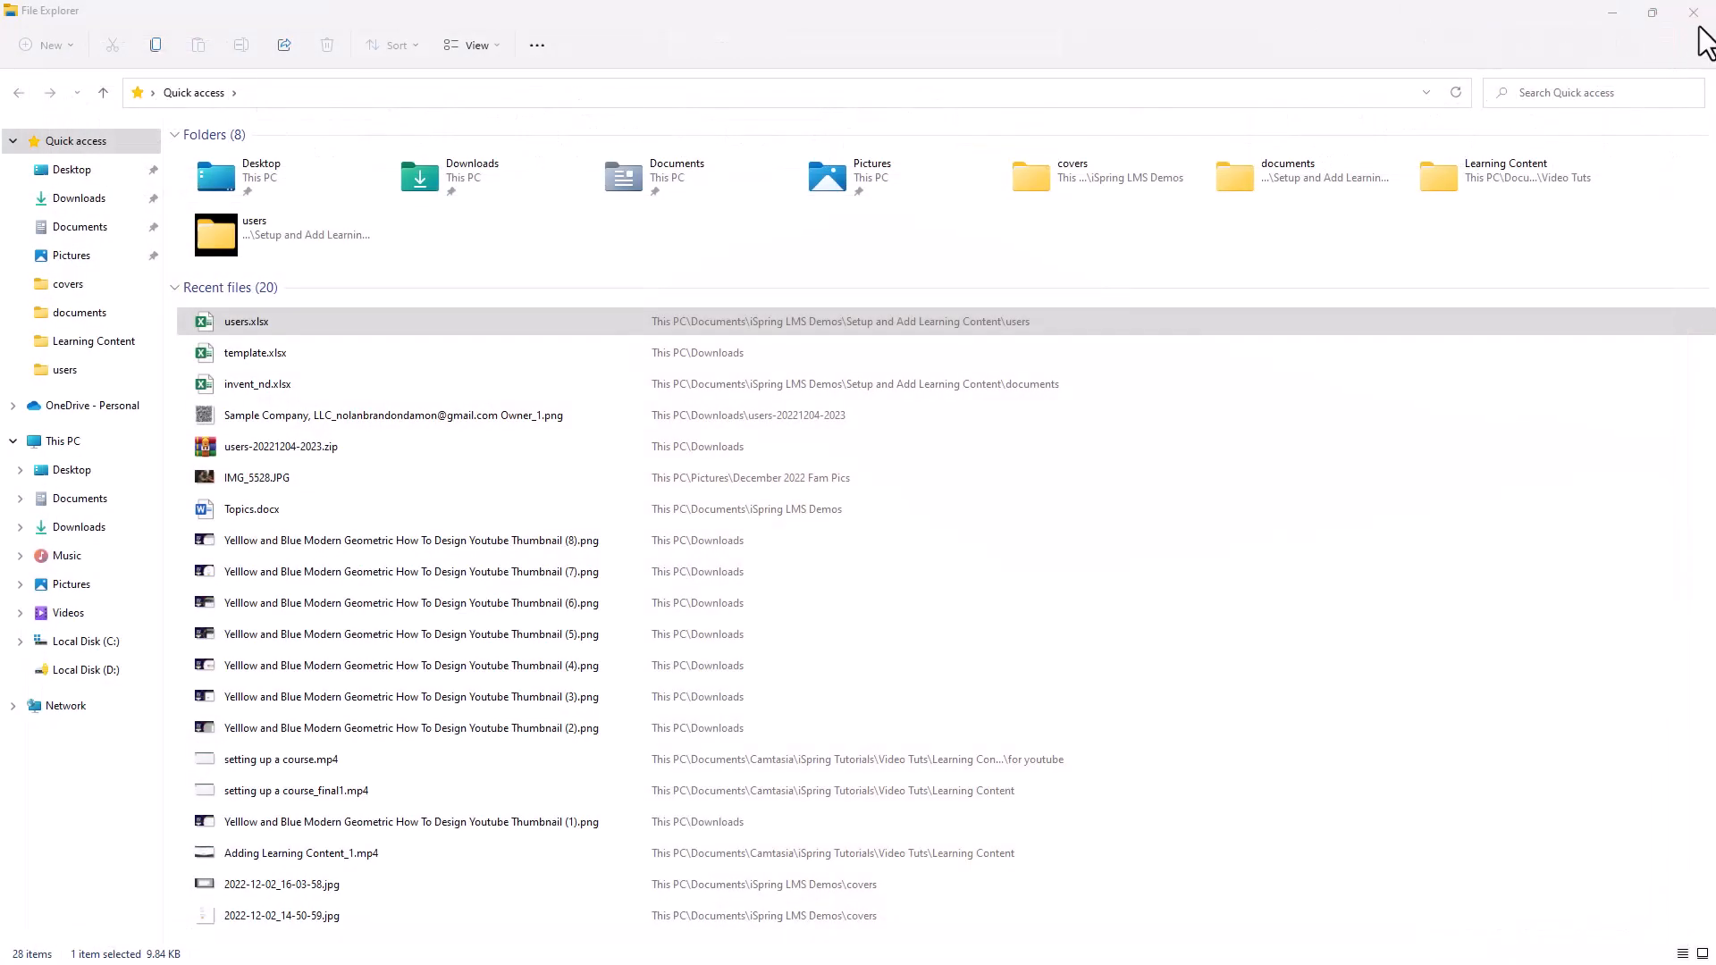
click(1697, 14)
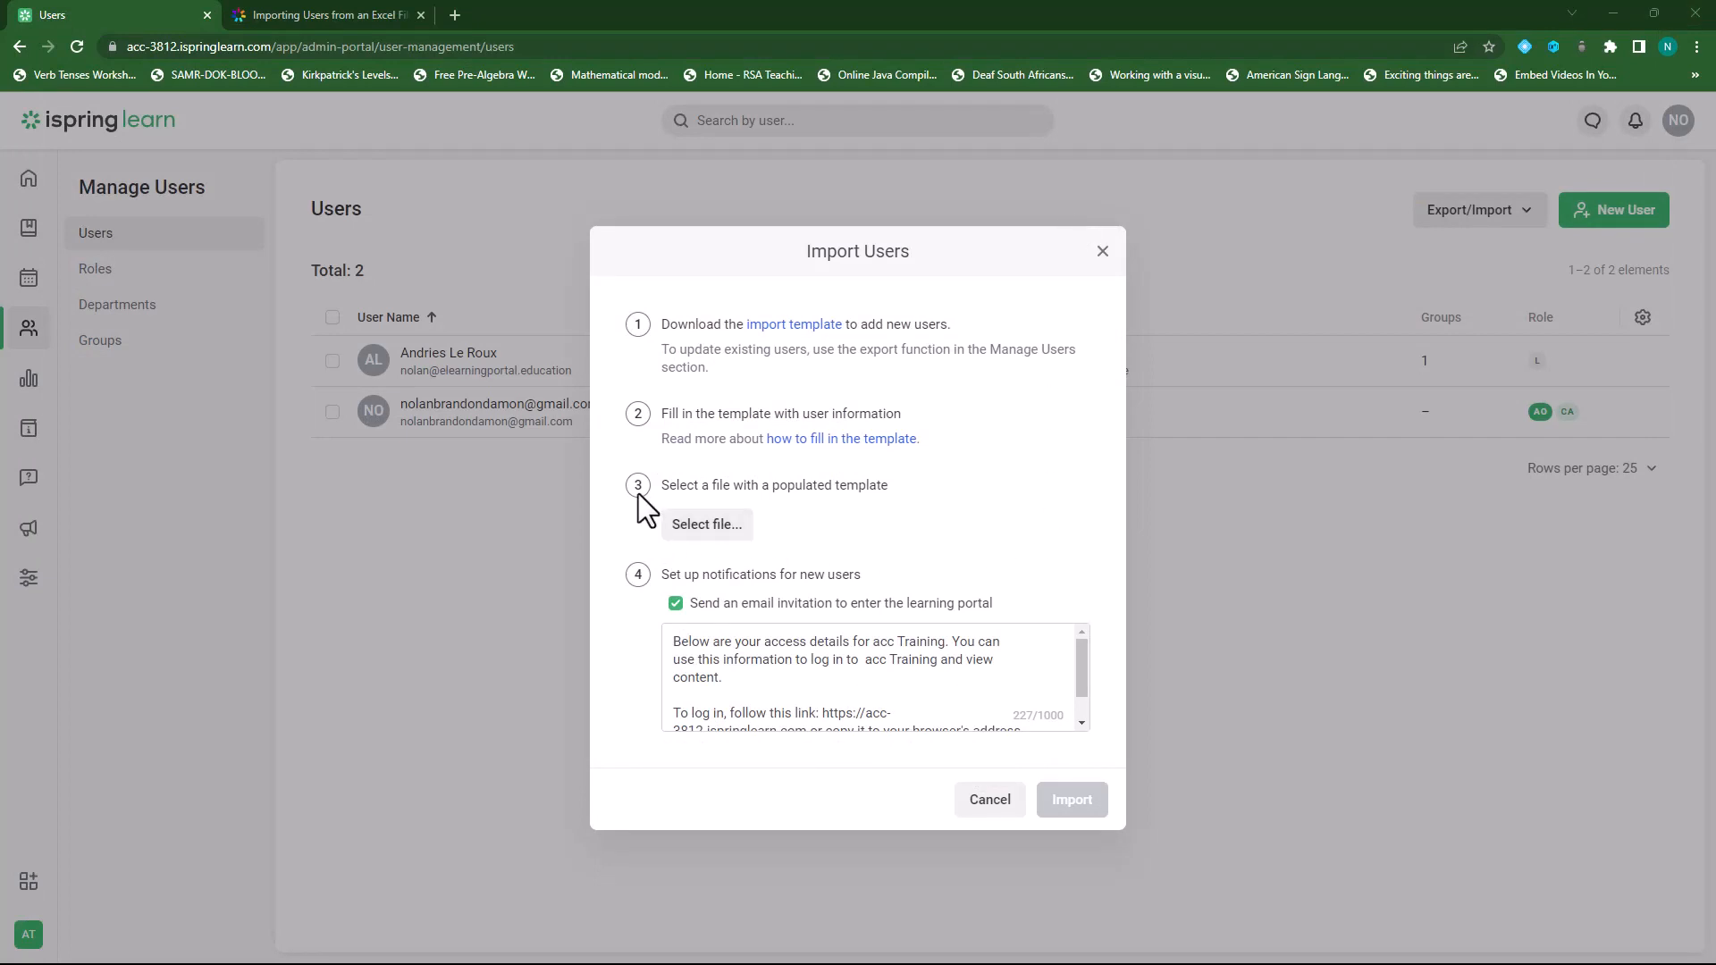
Upload users.xlsx (10 kB) as the populated template in the Import Users dialog.
click(711, 527)
click(356, 148)
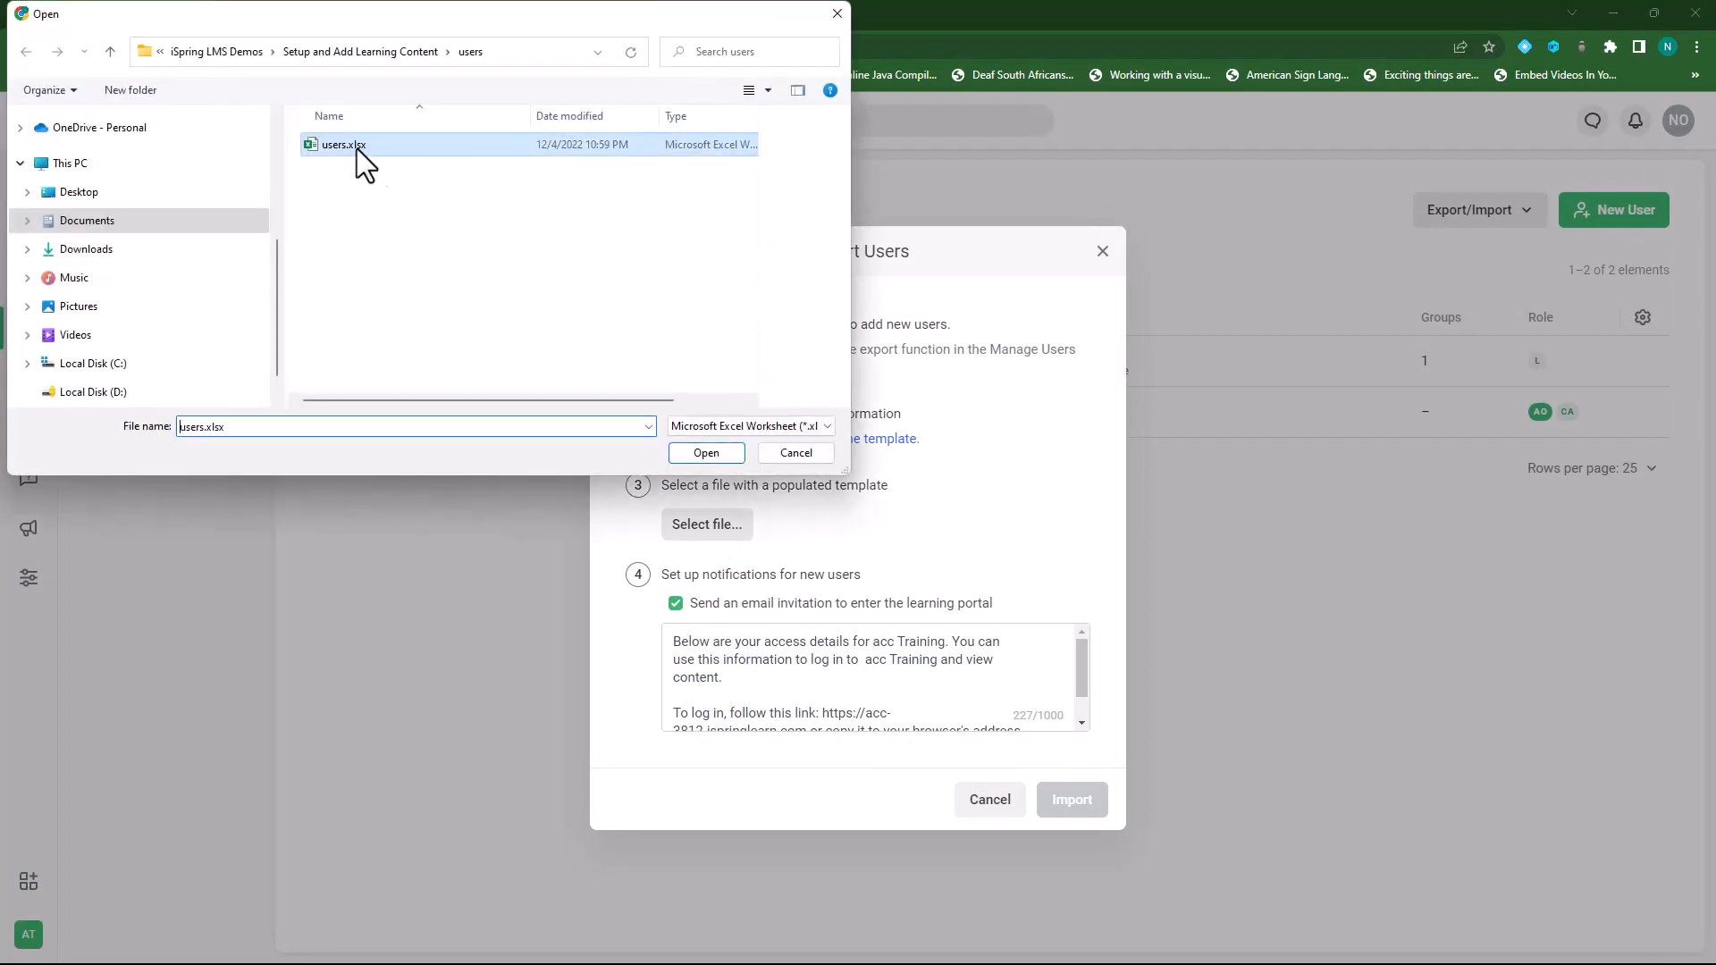
click(706, 453)
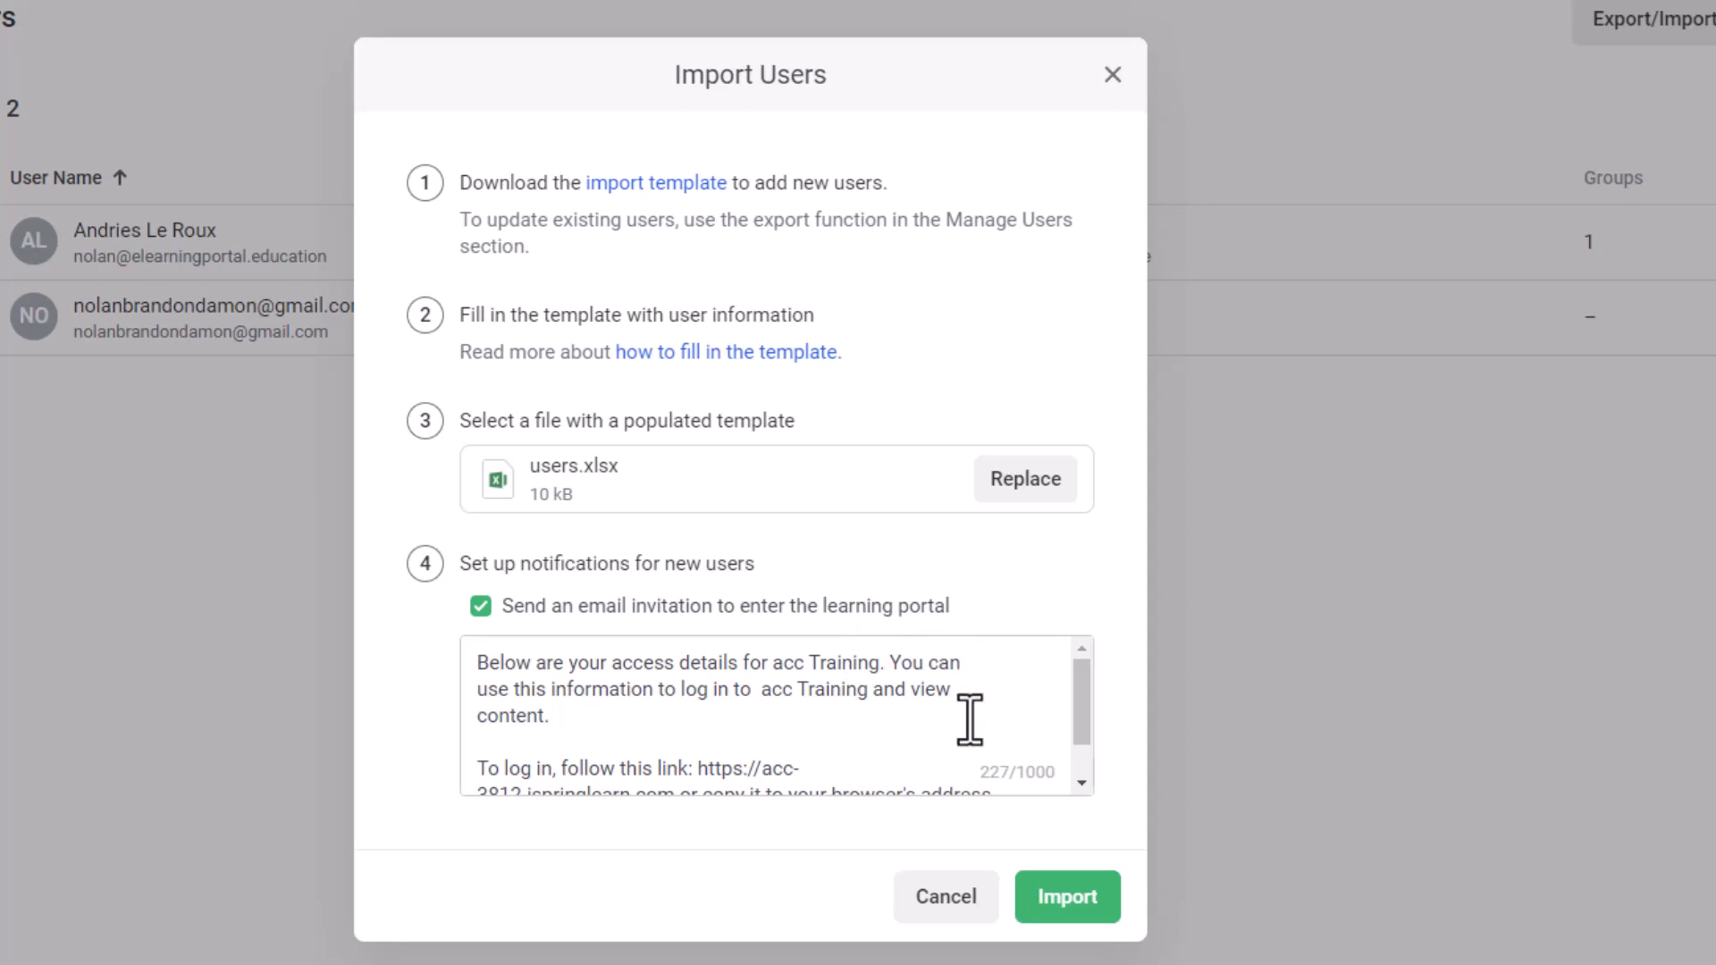
scroll(630, 690, down, 1)
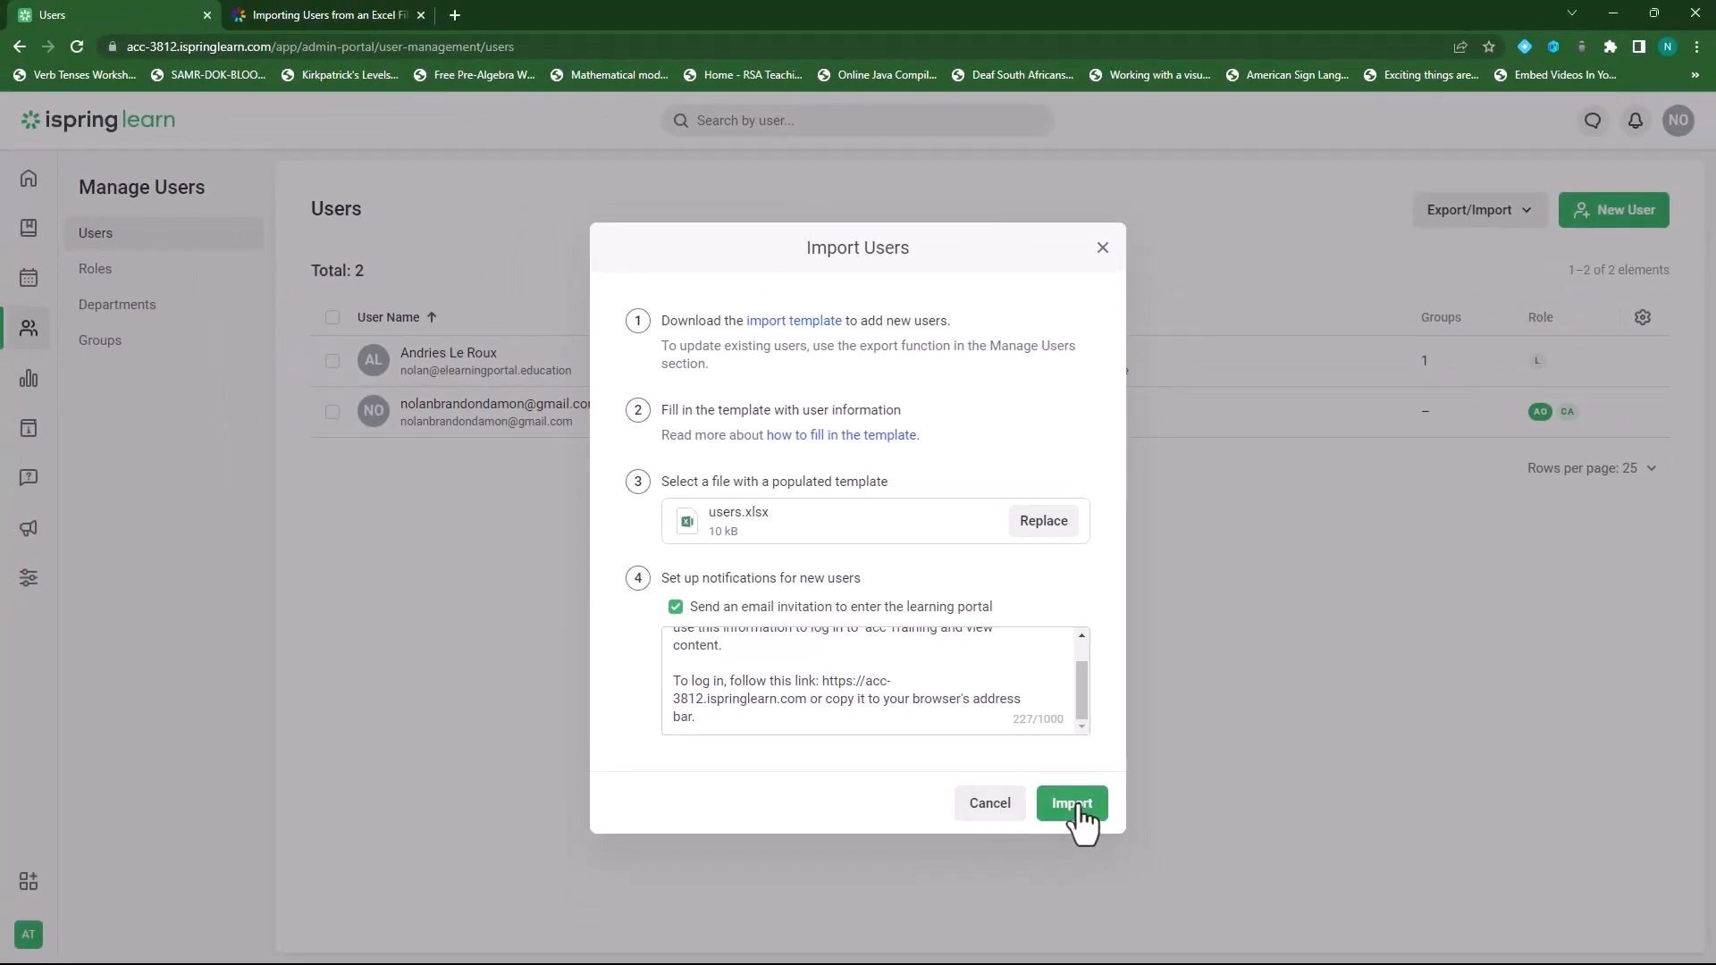
Import the four users from users.xlsx, with 4 imported and 0 failures.
click(1077, 806)
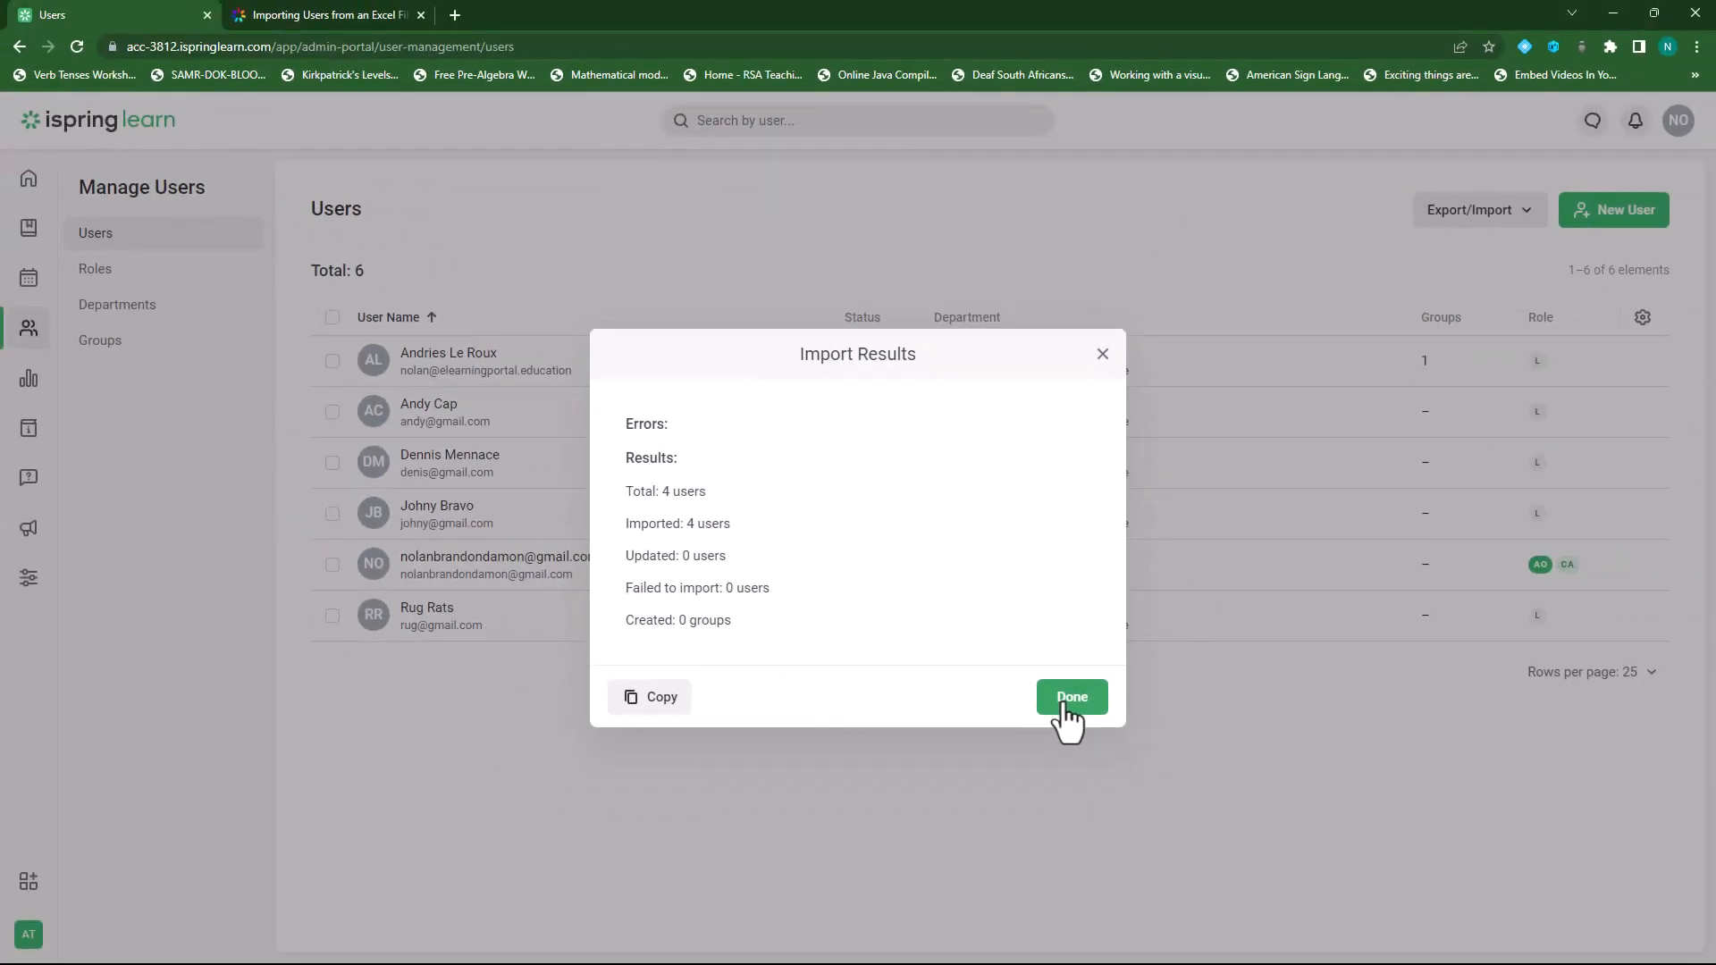
click(1070, 699)
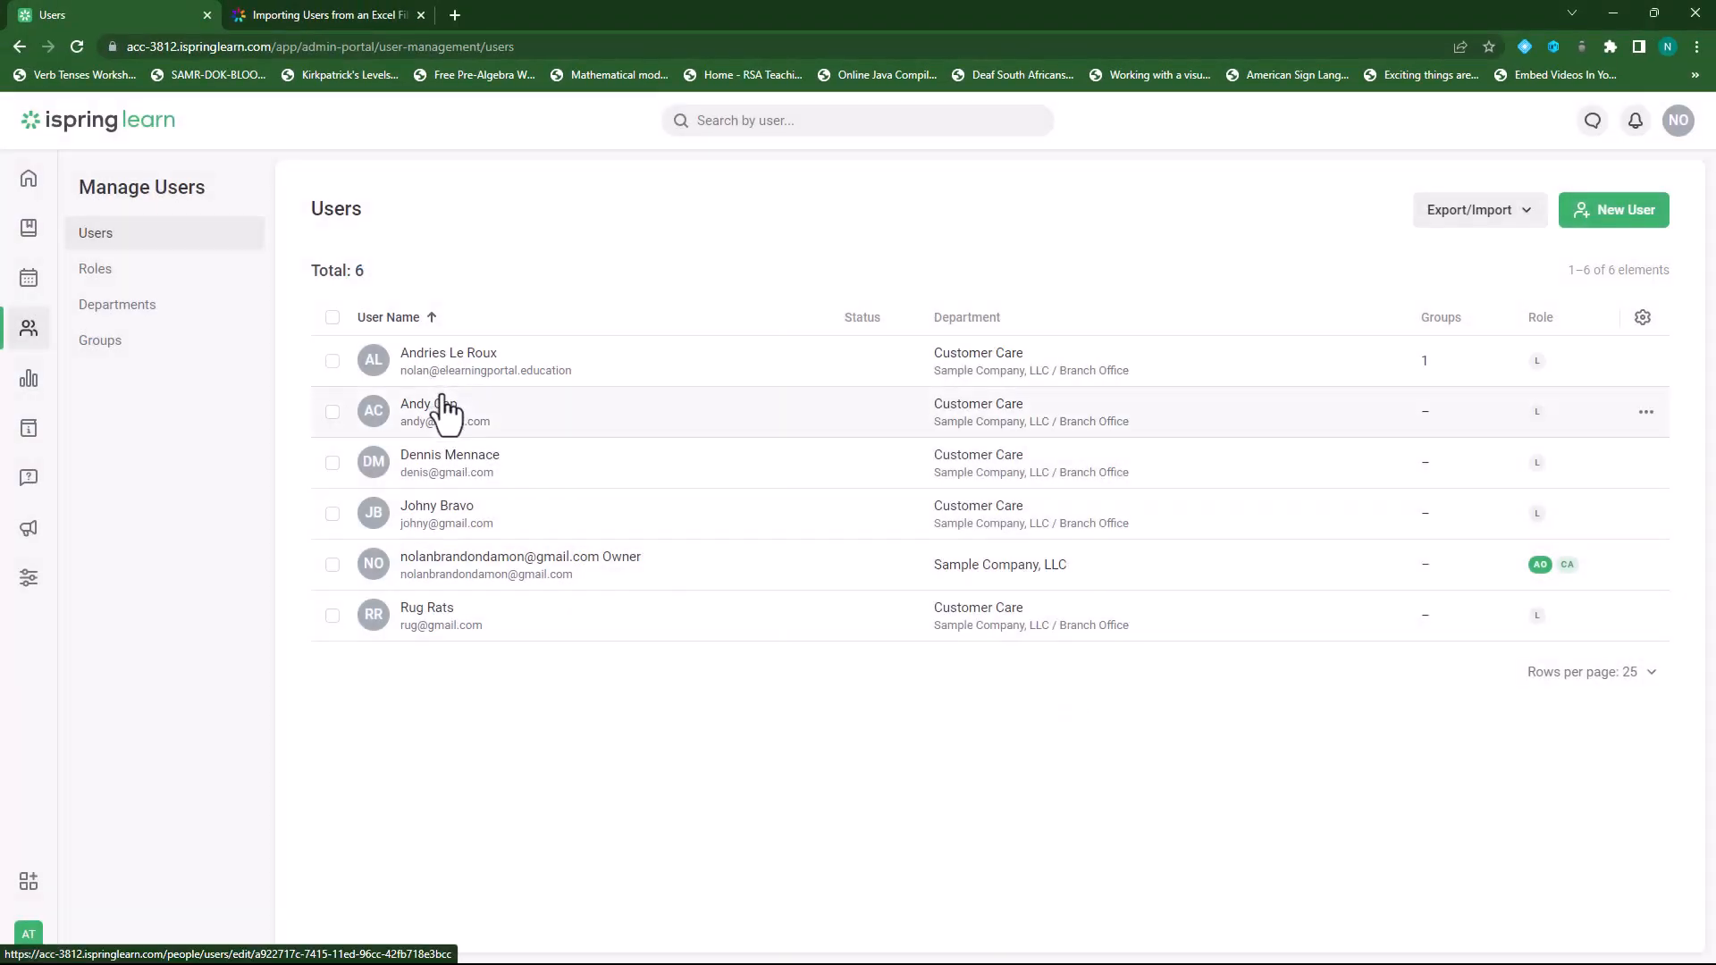